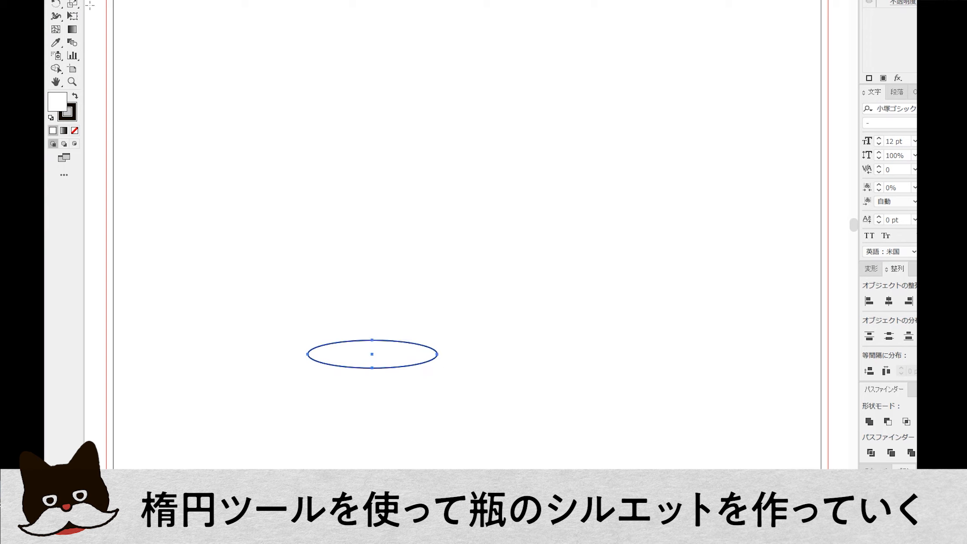
Step: Duplicate the ellipse upward and join the ends of the two remaining arcs into a closed bottle body
drag(390, 344, 414, 174)
drag(294, 169, 317, 388)
key(ctrl+j)
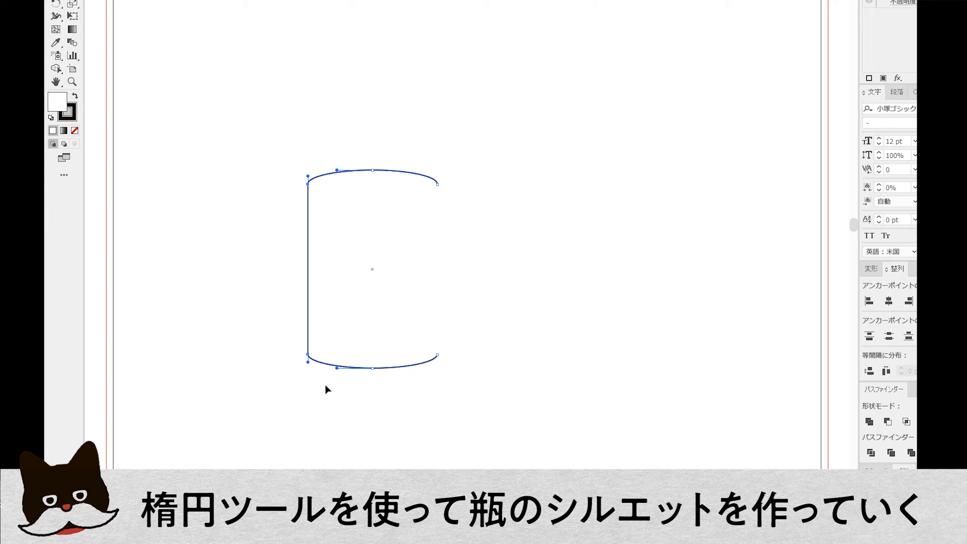
key(ctrl+j)
Step: Make a narrower copy of the body with the Scale tool and move it upward as the bottle neck
key(s)
drag(166, 237, 280, 238)
drag(401, 271, 401, 166)
Step: Deepen the bottom and top curves of the wide body by scaling their anchor points vertically
drag(296, 346, 489, 397)
drag(369, 407, 368, 420)
key(ctrl+shift+a)
drag(284, 166, 441, 213)
ctrl+shift+click(361, 192)
drag(371, 148, 379, 110)
Step: Unite the neck and body into one outline and round the inner corners where they meet
ctrl+shift+click(347, 158)
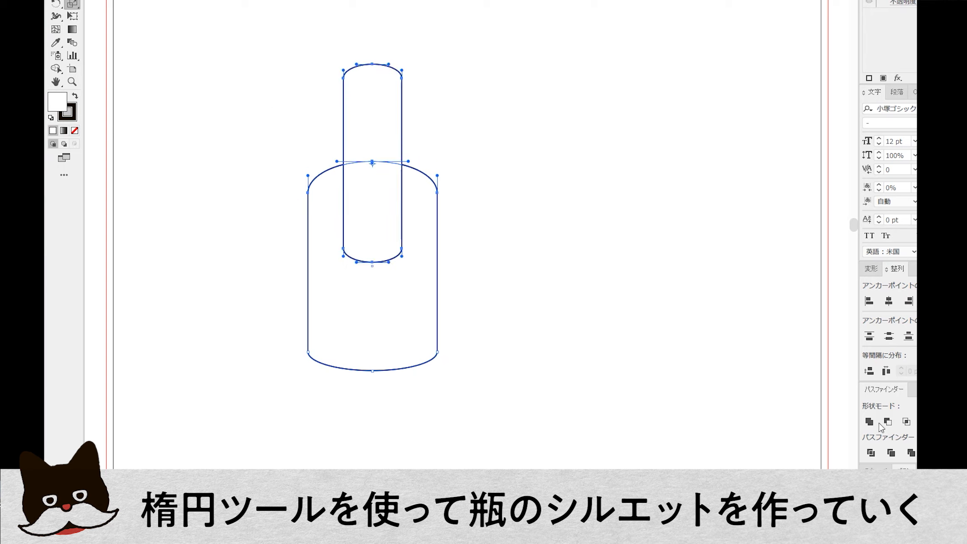
click(870, 422)
drag(338, 163, 319, 146)
key(ctrl+shift+a)
Step: Scale the bottle's lowest anchor points vertically to deepen its bottom curve
drag(259, 35, 451, 215)
drag(271, 319, 472, 403)
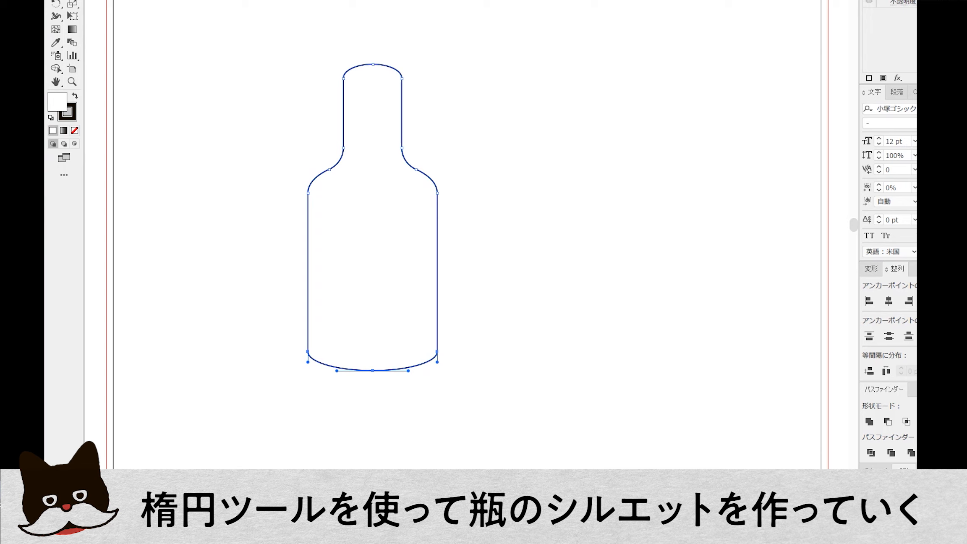
drag(351, 417, 355, 442)
Step: Lengthen the bottle body by nudging its bottom anchor points downward
key(Down)
key(Down)
key(Down)
key(Down)
key(Down)
key(Down)
key(Down)
key(Down)
key(Down)
key(Down)
key(Down)
key(Down)
key(Down)
key(Down)
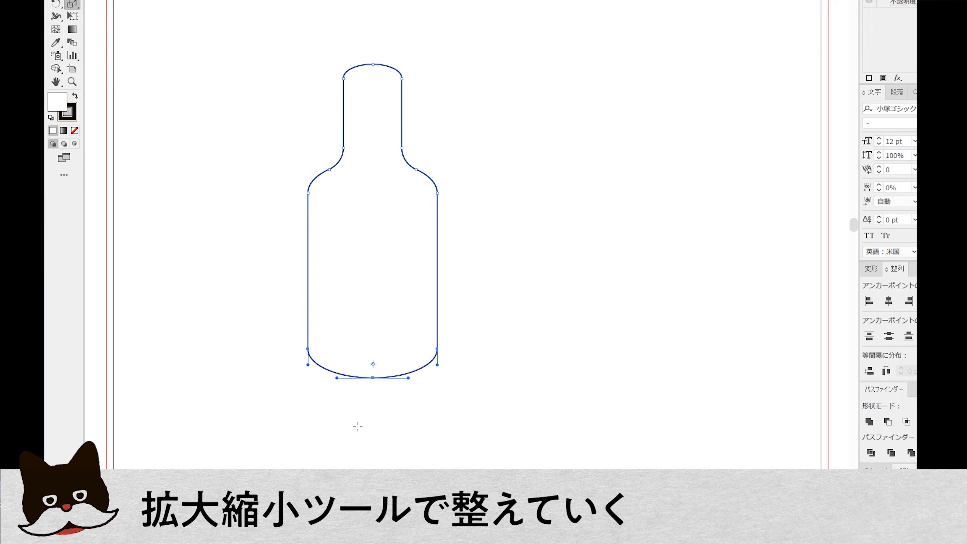
key(Down)
key(Down)
key(Down)
key(Down)
key(Down)
key(Down)
key(Down)
key(Down)
key(Down)
key(Down)
key(Down)
key(Down)
Step: Adjust the curve at the neck's upper end and nudge its anchor points upward to lengthen the neck
drag(322, 46, 426, 111)
drag(395, 135, 396, 132)
key(Up)
key(Up)
key(Up)
key(Up)
key(Up)
key(Up)
key(Up)
key(Up)
key(Up)
key(Up)
key(Up)
Step: Reshape the bottle's shoulder curve by scaling its anchor points
ctrl+click(248, 196)
drag(281, 129, 451, 219)
drag(372, 129, 380, 114)
drag(479, 170, 427, 225)
ctrl+click(393, 180)
Step: Narrow the bottle neck by scaling its anchor points horizontally and refine the shoulder height
drag(327, 12, 419, 185)
drag(288, 105, 286, 132)
drag(420, 217, 417, 222)
drag(383, 247, 384, 255)
Step: Smooth the transition from neck to shoulders by scaling the anchor points there, undoing one unwanted adjustment
drag(313, 160, 415, 185)
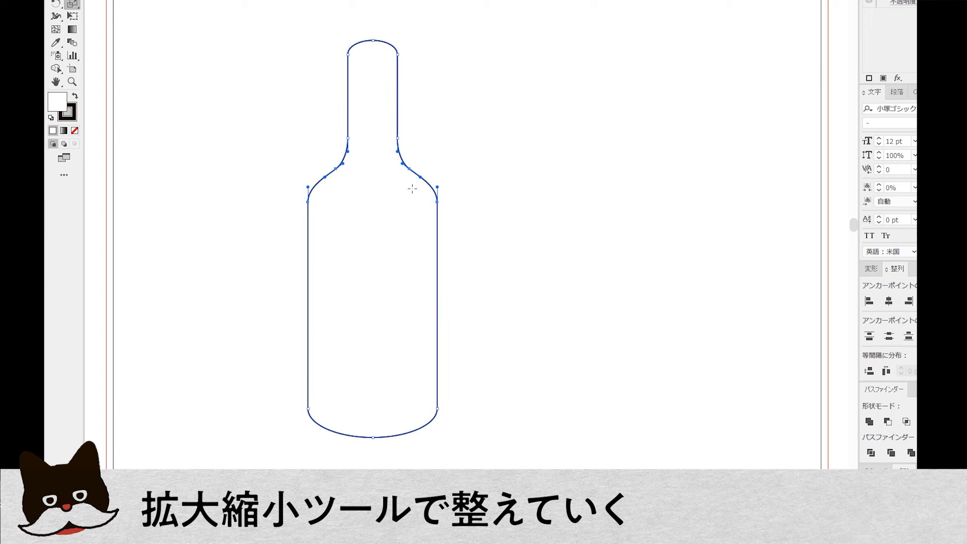
drag(378, 233, 376, 235)
key(ctrl+z)
click(76, 2)
drag(207, 94, 214, 69)
ctrl+click(479, 162)
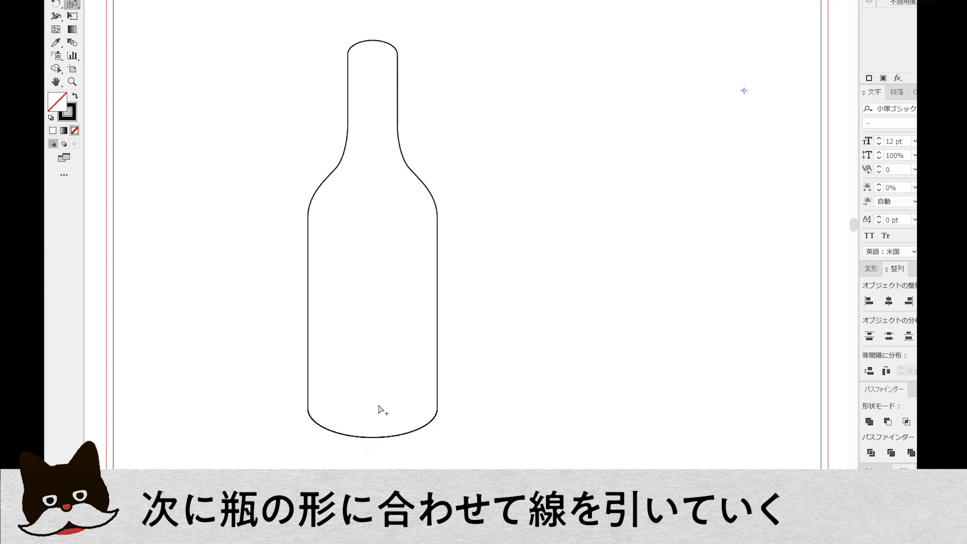
Step: Duplicate the bottle's bottom arc up to the shoulder and flatten it with the Scale tool
drag(379, 406, 378, 237)
drag(424, 0, 426, 141)
drag(511, 35, 511, 62)
ctrl+click(499, 84)
Step: Copy the shoulder arc to the neck base, scale it into a narrower upward-bowed line and nudge it down
drag(373, 226, 373, 142)
drag(469, 37, 461, 181)
drag(308, 129, 308, 129)
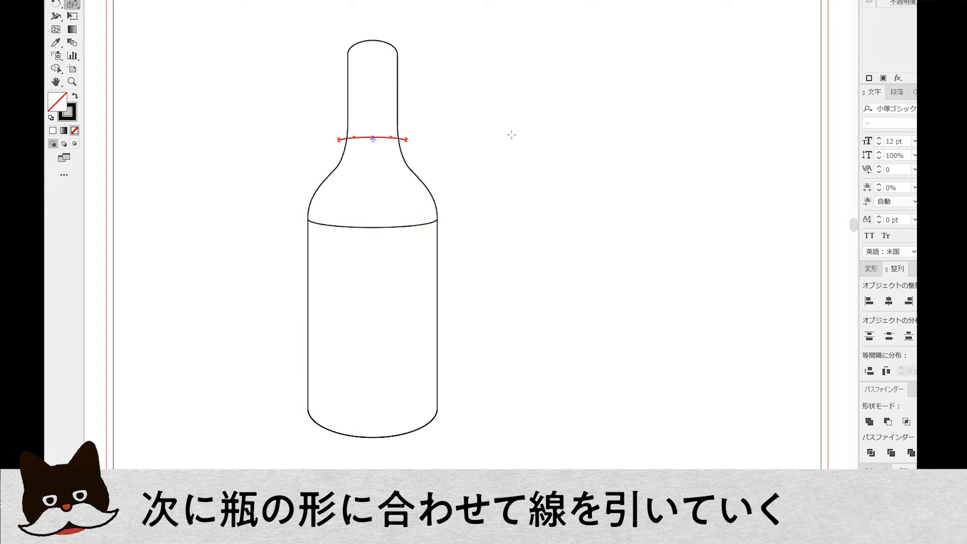
key(Down)
key(Down)
key(Down)
drag(239, 227, 239, 218)
Step: Flatten the curve of the bottle mouth slightly with the Scale tool and select its arc for a separate line
ctrl+click(367, 26)
ctrl+click(373, 40)
drag(314, 28, 421, 63)
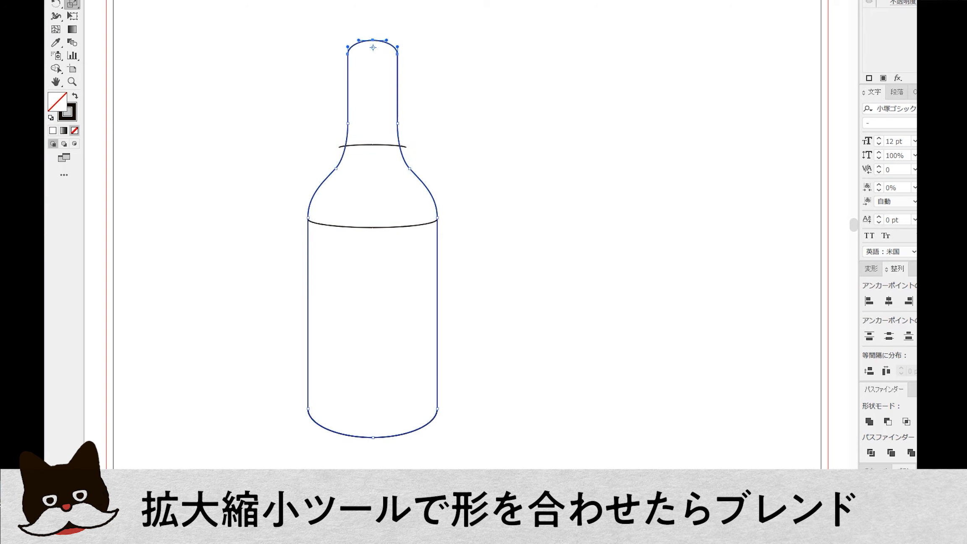
drag(462, 0, 462, 3)
drag(356, 24, 387, 58)
Step: Blend the bottom arc with the shoulder arc, and the shoulder arc with the neck-base arc
key(ctrl+shift+a)
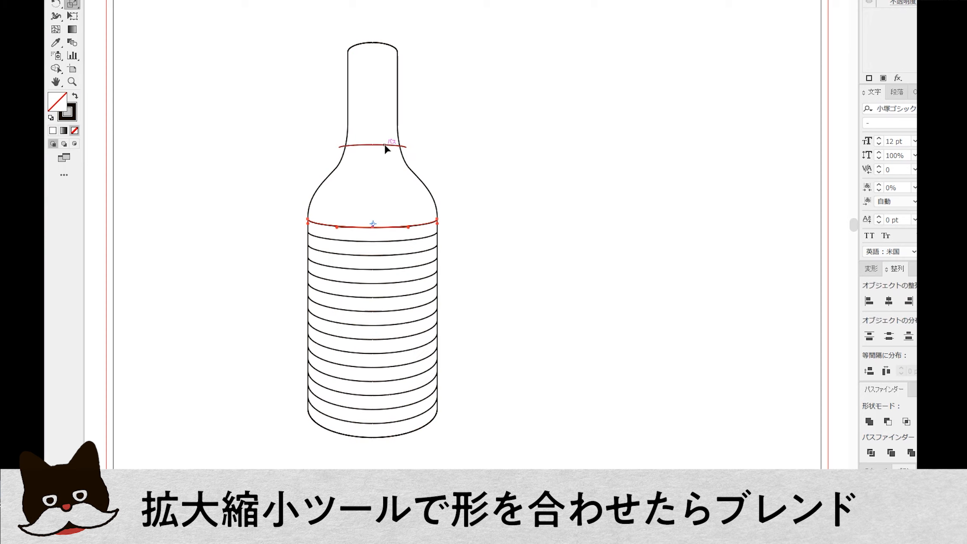
click(385, 148)
click(384, 146)
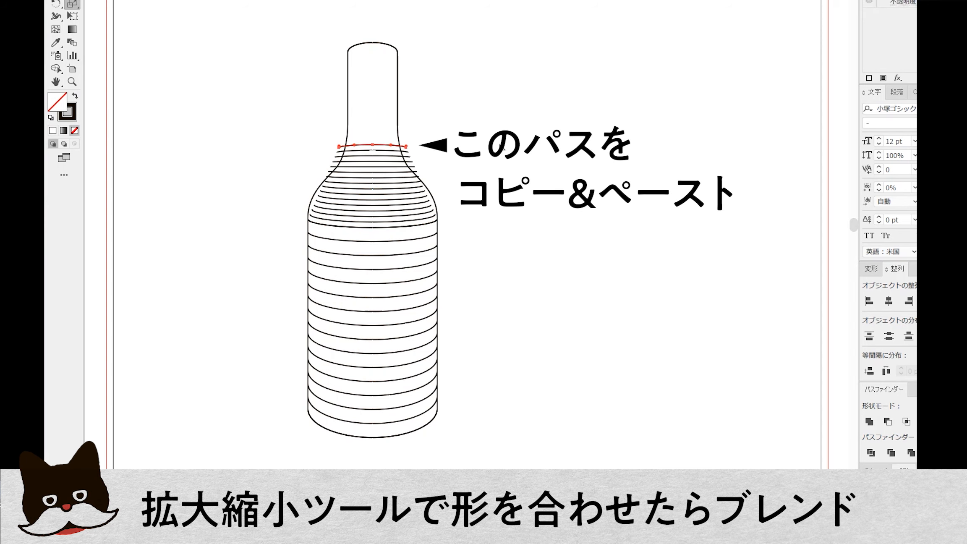
Step: Blend a copy of the neck-base arc with the mouth arc and correct the flipped lines using the Pen tool on one endpoint
ctrl+click(367, 44)
ctrl+shift+click(368, 145)
key(ctrl+alt+b)
ctrl+click(456, 99)
key(p)
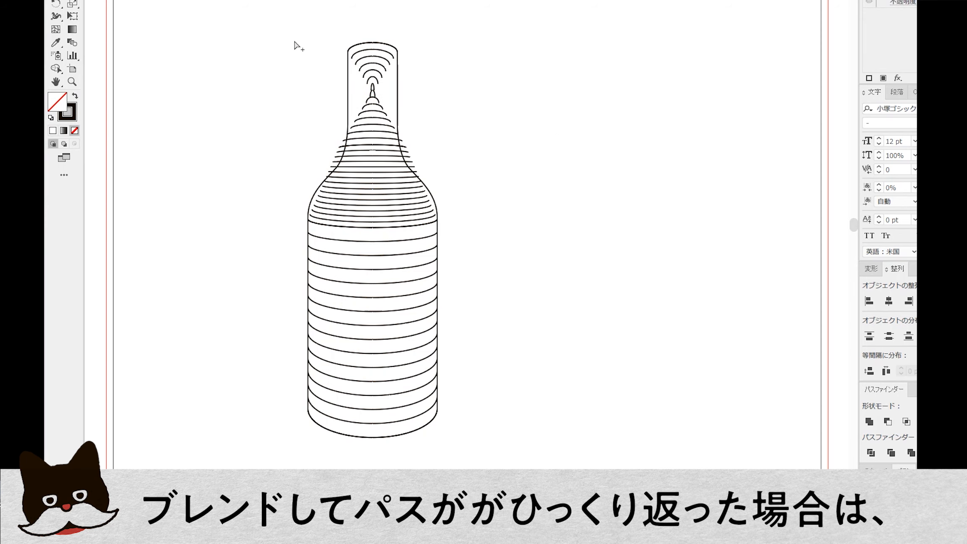
click(339, 147)
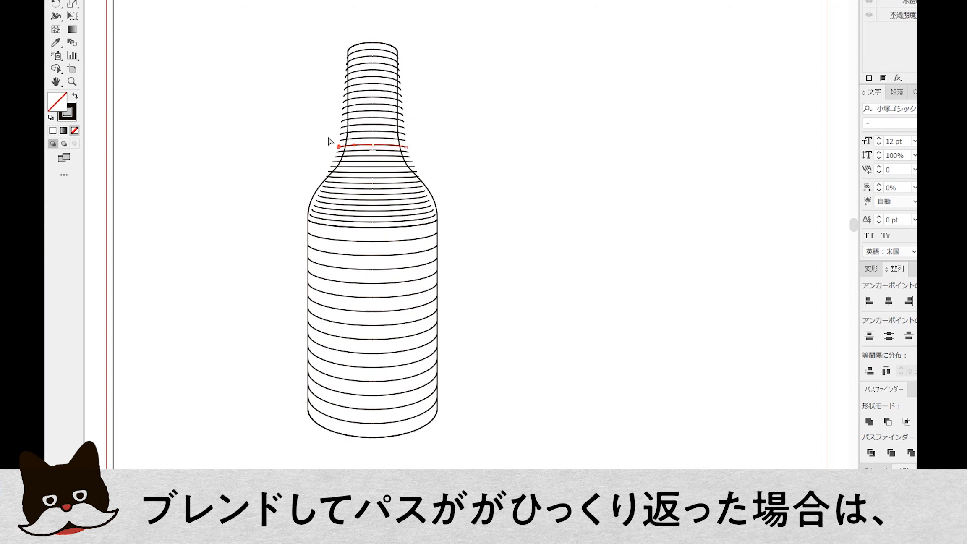
Step: Widen the mouth arc horizontally to about 113% so the neck lines extend past the outline
click(397, 50)
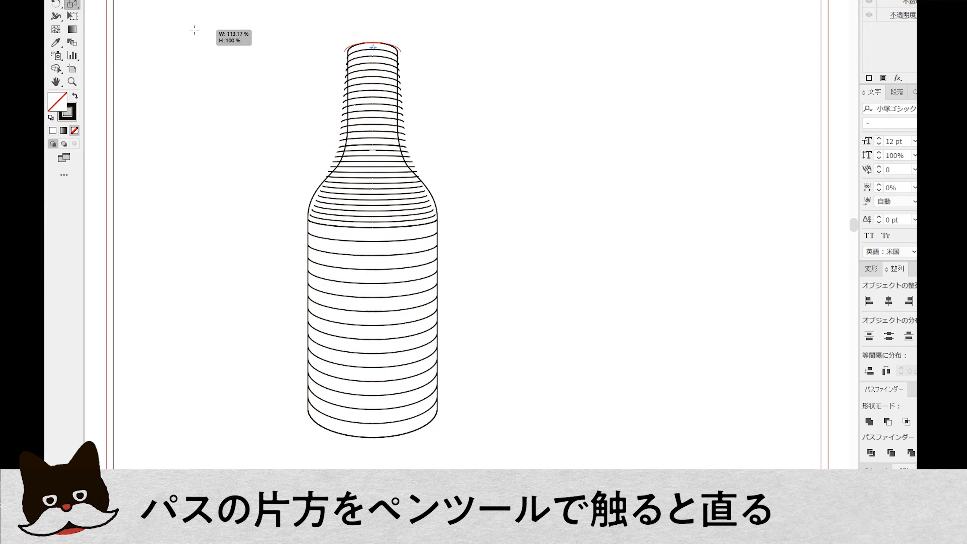
drag(257, 223, 248, 223)
key(ctrl+z)
ctrl+click(248, 222)
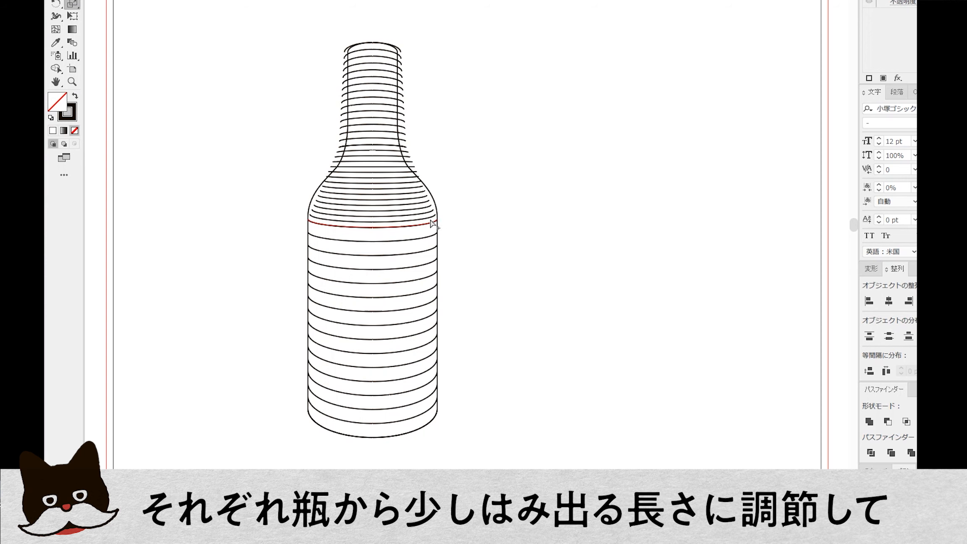
Step: Widen the shoulder and bottom arcs horizontally so the body lines extend slightly beyond the bottle outline
ctrl+click(433, 222)
ctrl+shift+click(415, 431)
drag(228, 334, 215, 338)
ctrl+click(447, 342)
Step: Adjust the neck blend's spacing in Blend Options and set the shoulder blend to 12 specified steps
ctrl+alt+double_click(400, 50)
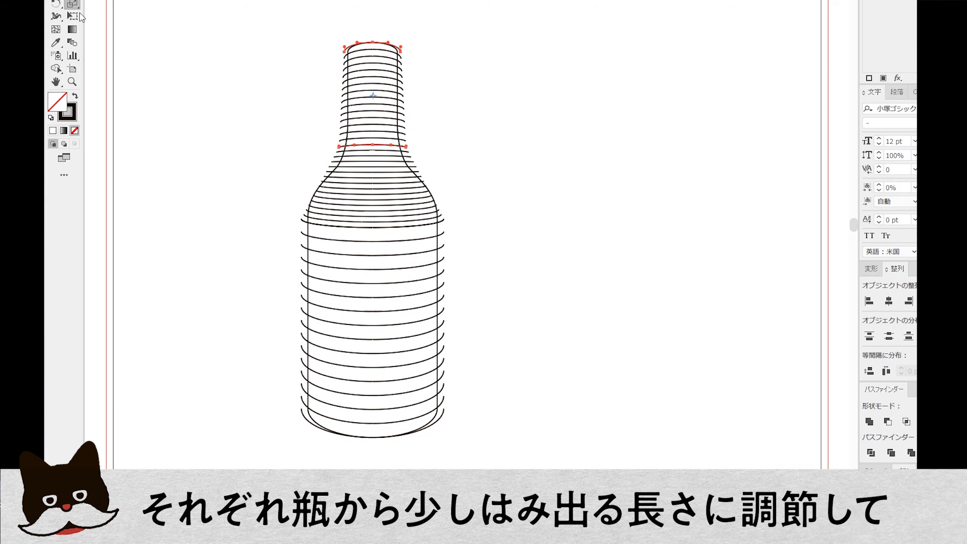
double_click(73, 43)
click(673, 229)
ctrl+alt+double_click(444, 222)
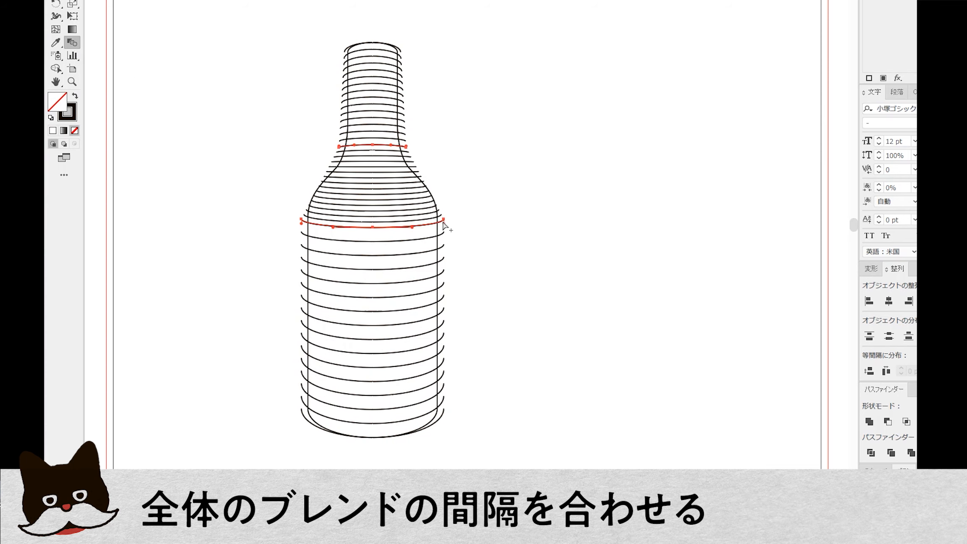
double_click(72, 42)
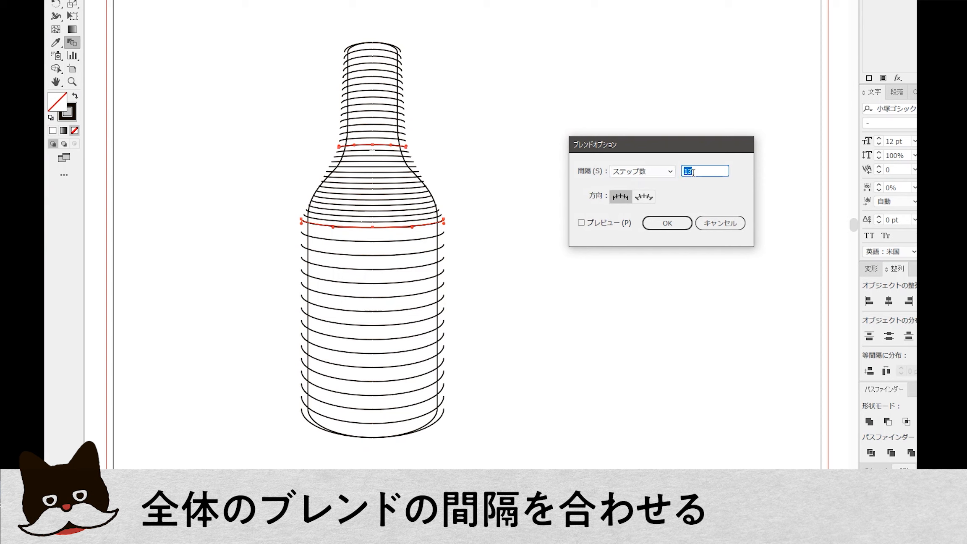
click(609, 226)
click(672, 223)
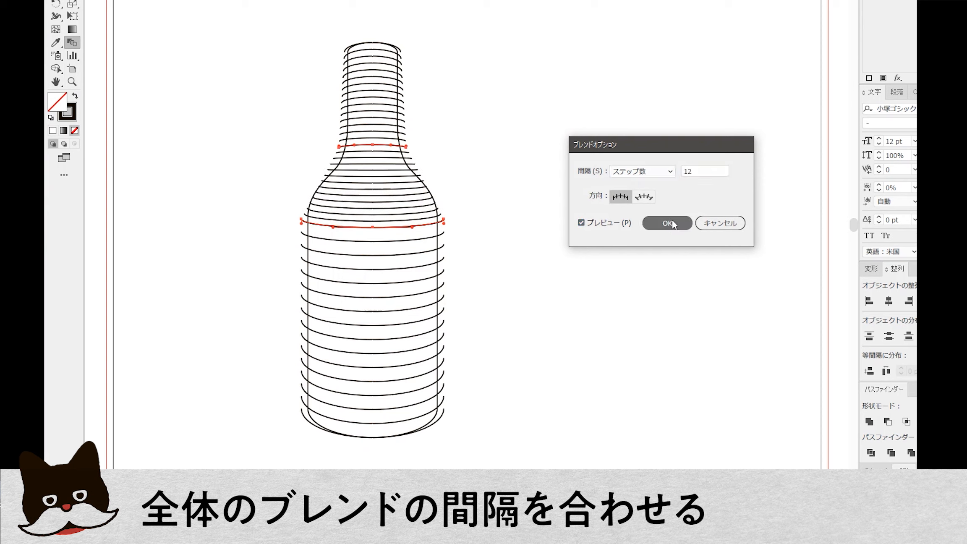
Step: Increase the body blend's specified steps with preview enabled until its spacing matches the upper blends
ctrl+alt+double_click(439, 423)
double_click(73, 43)
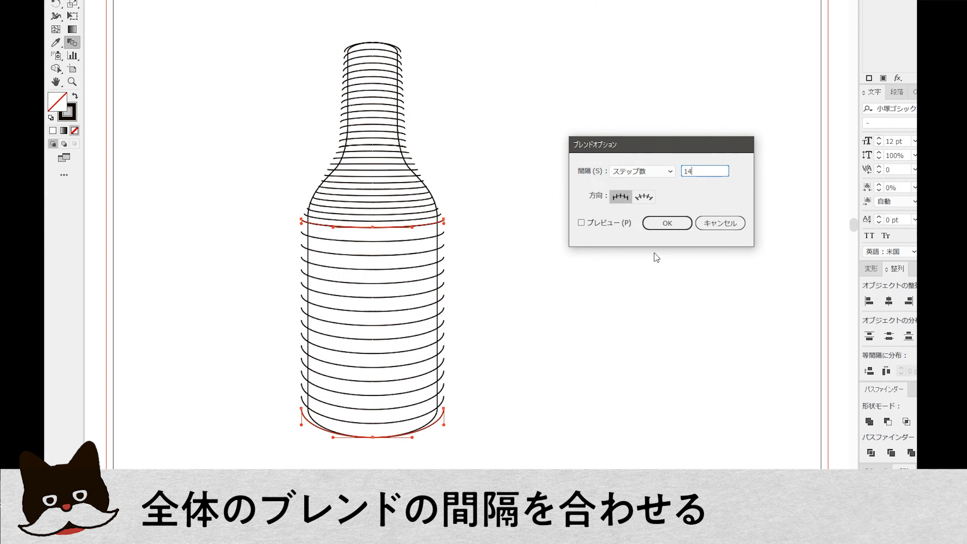
key(Up)
key(Up)
key(Up)
key(Up)
key(Up)
key(Up)
key(Up)
key(Up)
key(Up)
key(Up)
key(Up)
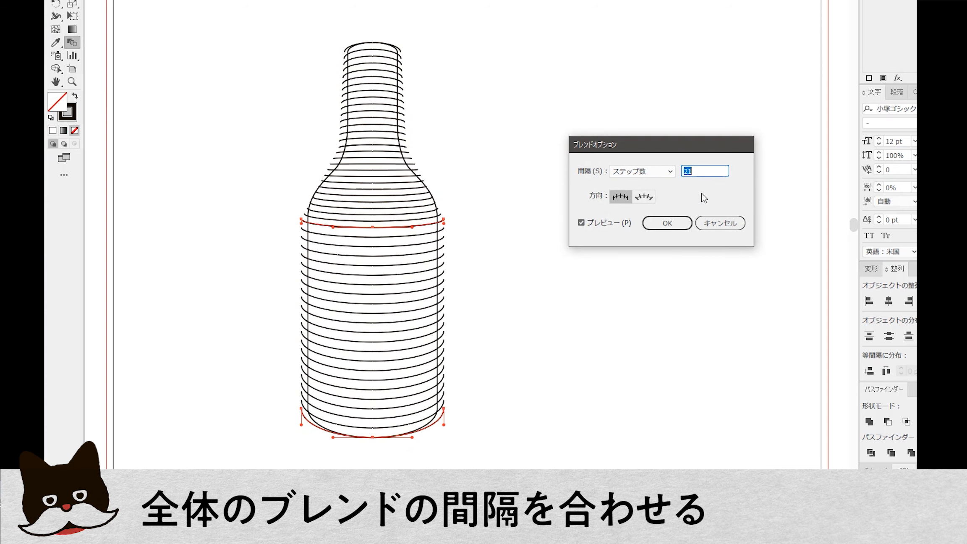
key(Up)
click(667, 223)
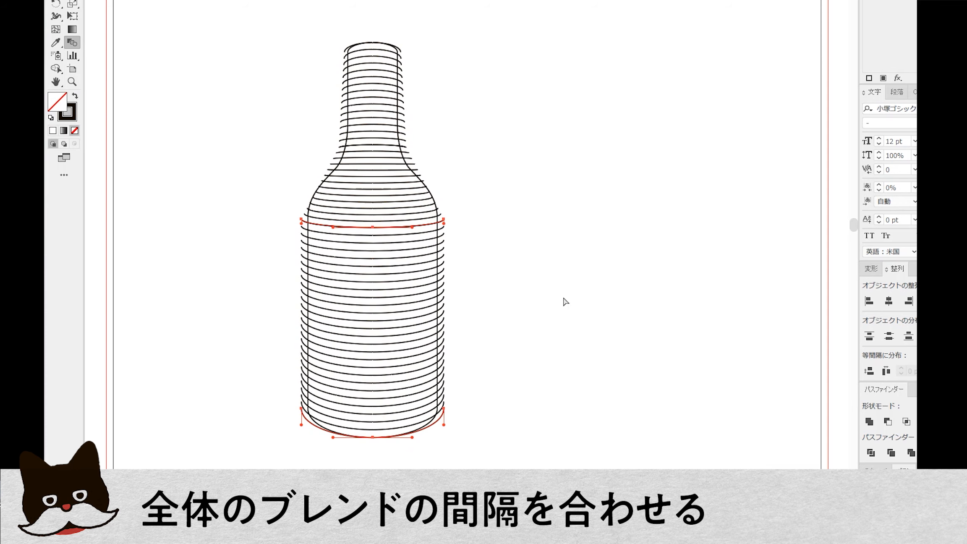
Step: Select all the blended lines and increase their stroke weight to make them thick
drag(416, 451, 417, 465)
key(Up)
key(Up)
key(Up)
key(Up)
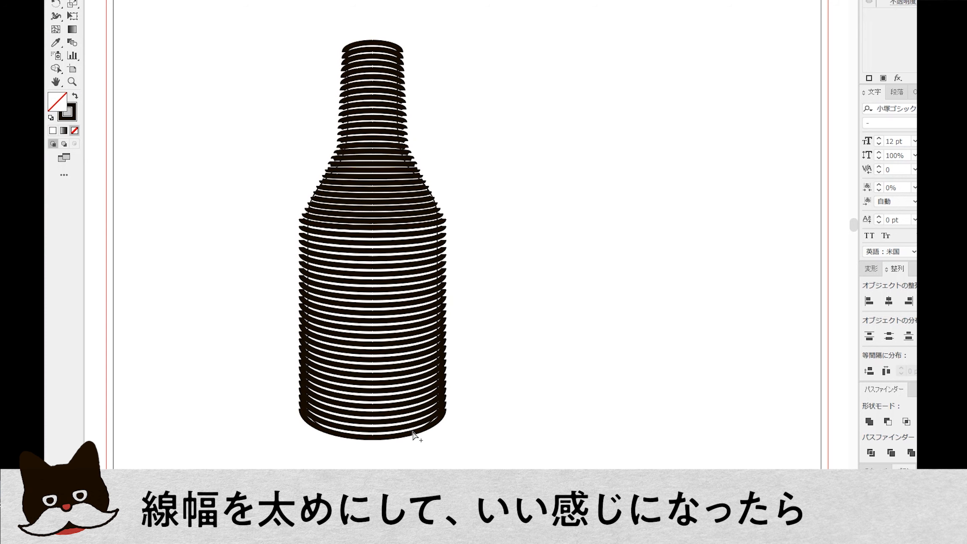
Step: Raise the body blend's specified steps above 26 to tighten the spacing of the thick lines
double_click(72, 43)
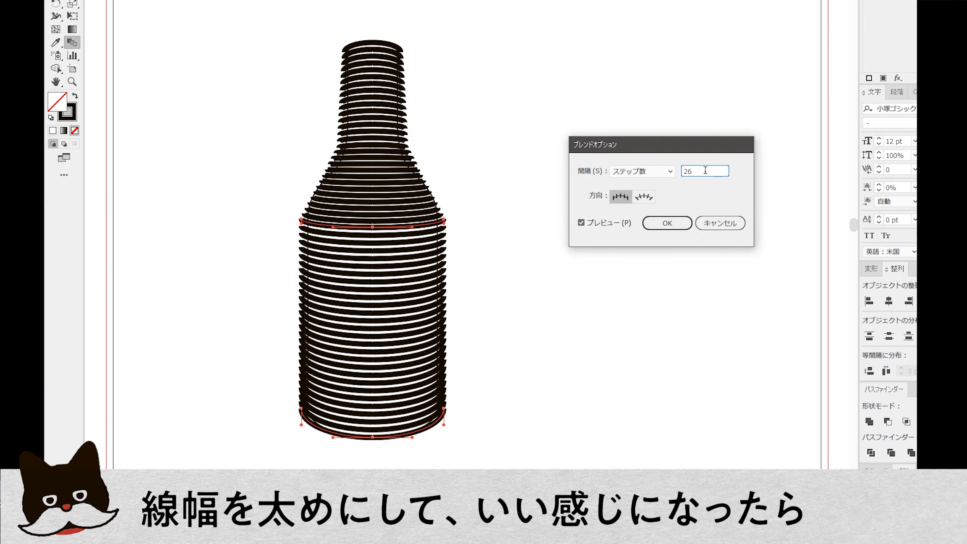
key(Up)
key(Up)
key(Up)
click(676, 224)
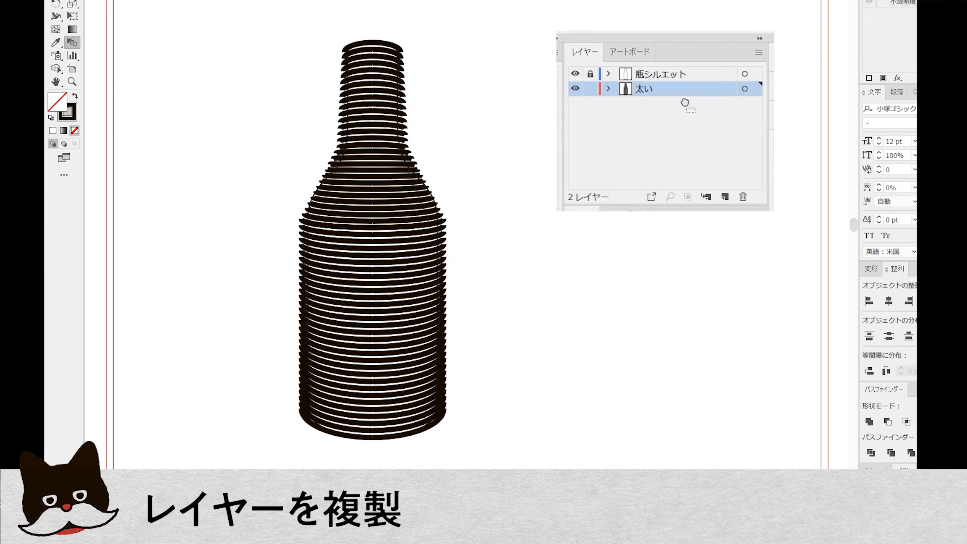
Step: Duplicate the 太い layer and rename the copy 中くらい
drag(686, 103, 725, 196)
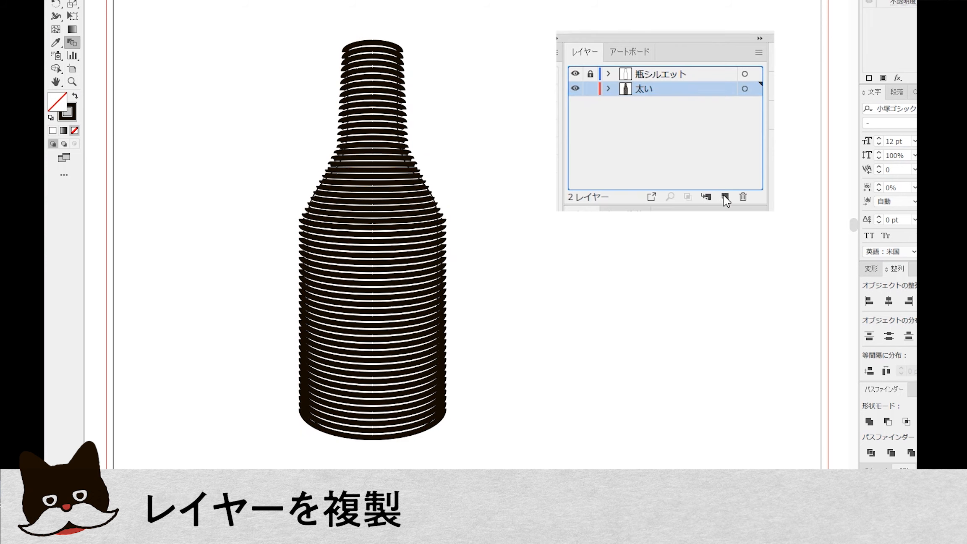
double_click(664, 89)
text(ちゅうくらい)
key(Return)
key(Return)
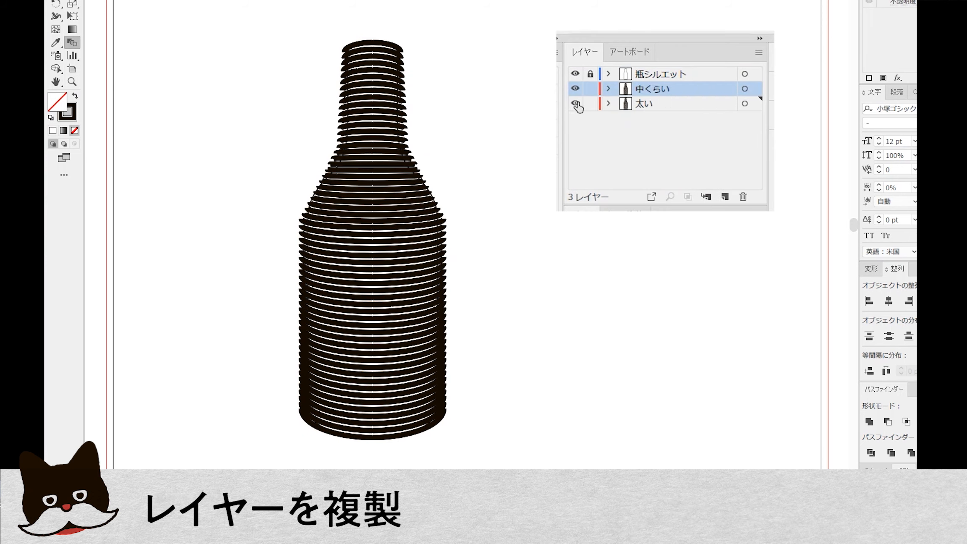
Step: Hide the 太い layer and reduce the stroke weight of all lines on the 中くらい layer
click(576, 104)
drag(352, 24, 471, 467)
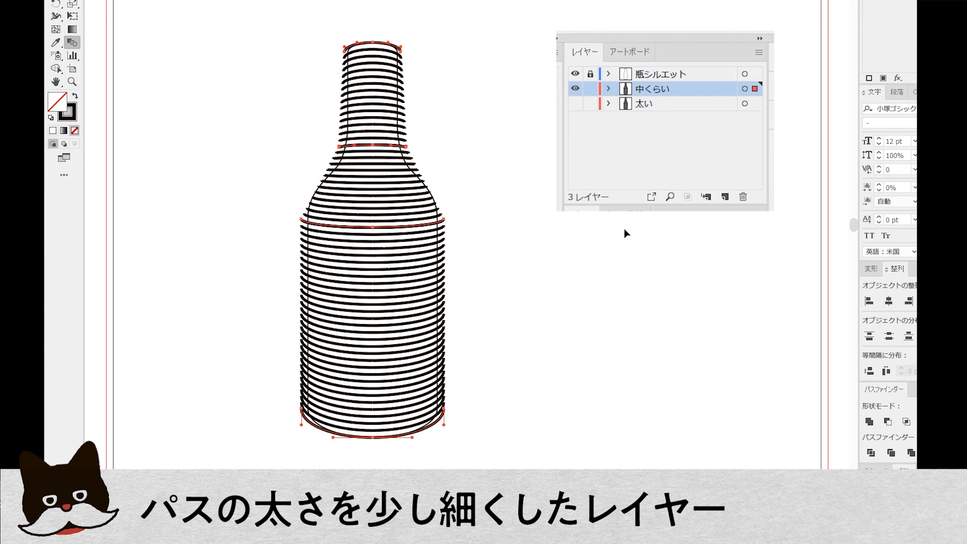
click(624, 231)
Step: Duplicate the 中くらい layer and rename the copy 細い
drag(706, 91, 725, 196)
double_click(657, 89)
text(細い)
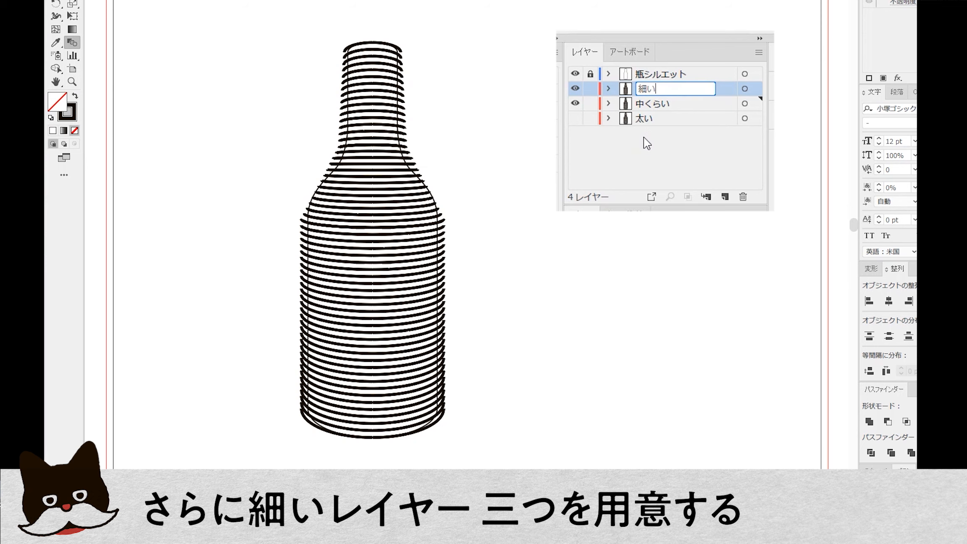
key(Return)
Step: Hide the 中くらい layer and reduce the stroke weight of all lines on the 細い layer
click(575, 106)
drag(365, 5, 454, 457)
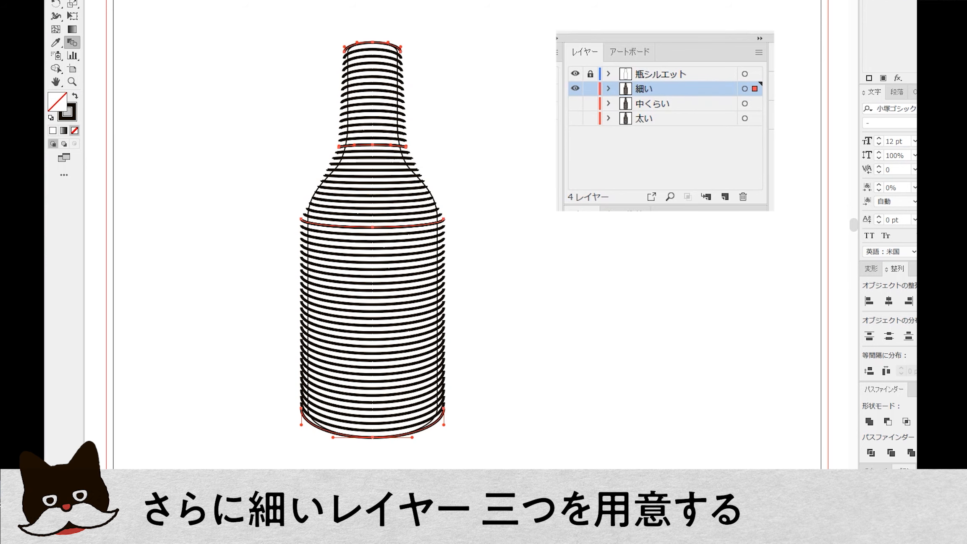
click(525, 310)
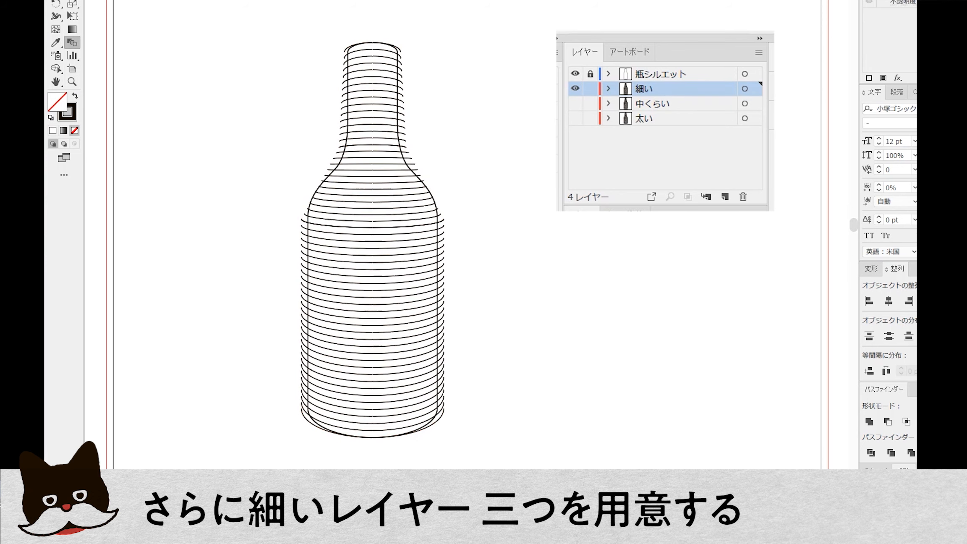
Step: Copy the bottle silhouette and paste it in place onto the 太い layer, leaving only that layer visible
click(576, 89)
click(577, 75)
click(577, 75)
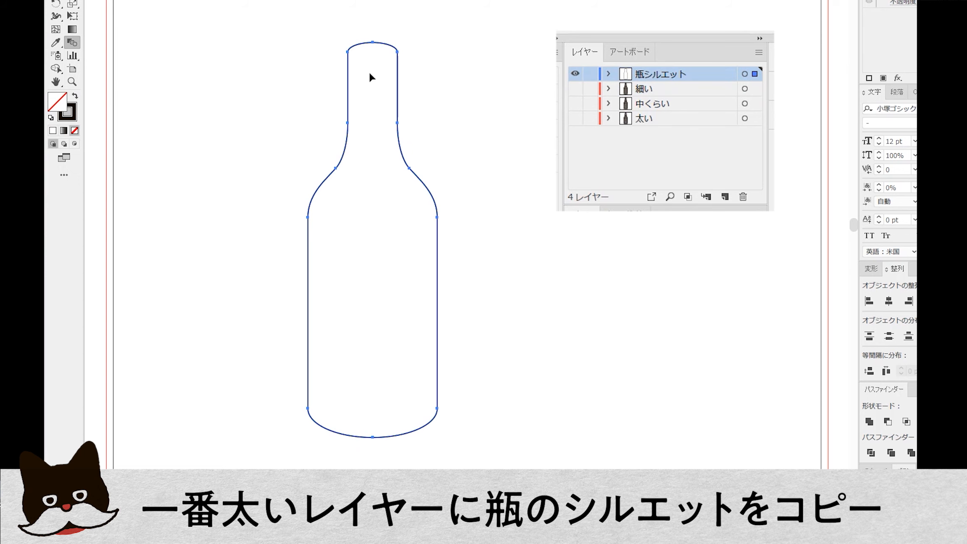
click(574, 74)
click(575, 119)
key(ctrl+f)
click(714, 224)
click(698, 123)
key(ctrl+f)
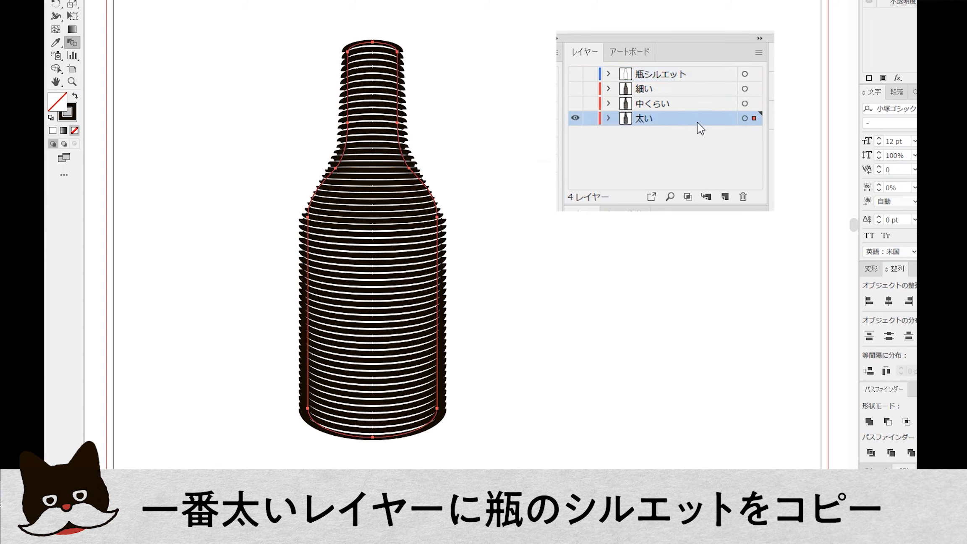
Step: Clip the thick lines with a white silhouette opacity mask and adjust the mask to leave only a shadow band along the bottle's right side
click(52, 130)
drag(308, 23, 464, 453)
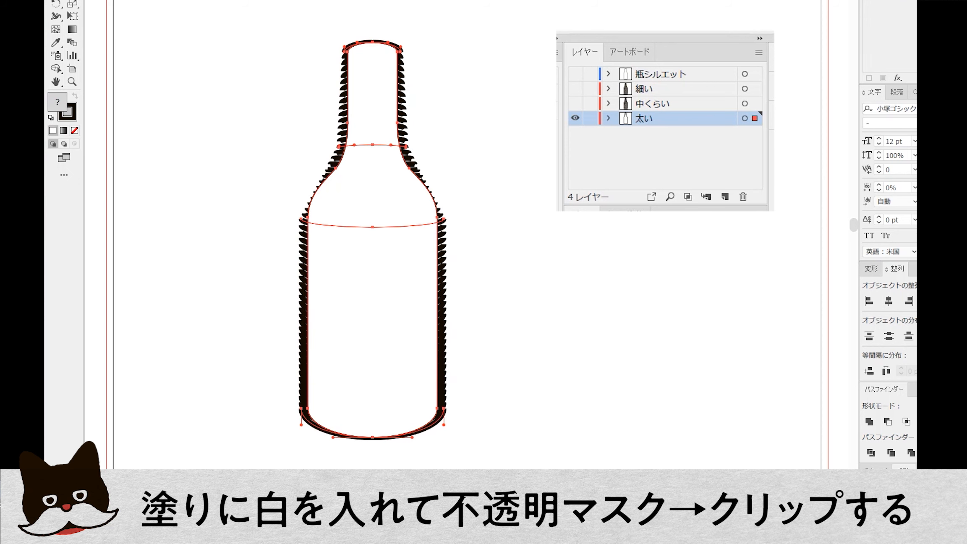
key(e)
drag(435, 275, 404, 275)
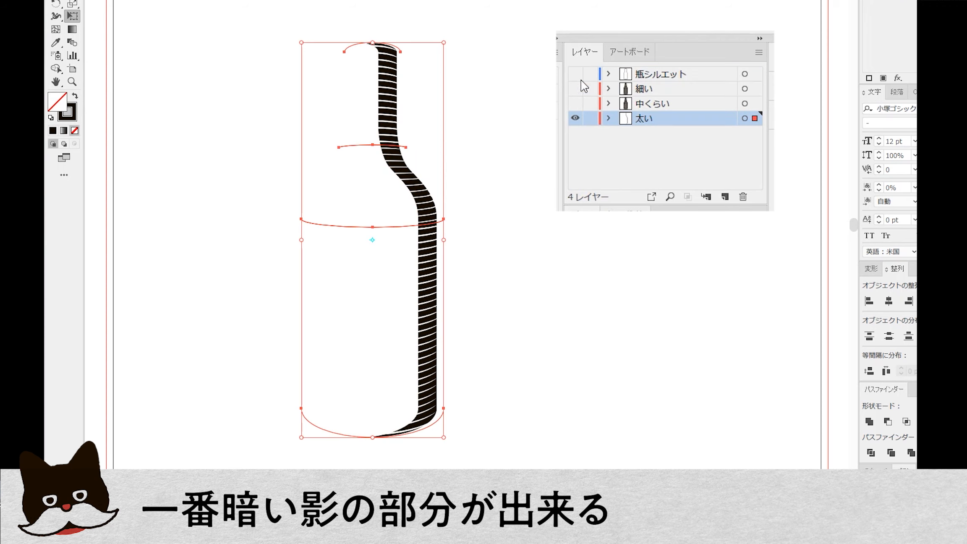
Step: Copy the silhouette in place onto the 中くらい layer with the other layers hidden, and fill the copy white
click(575, 74)
click(398, 130)
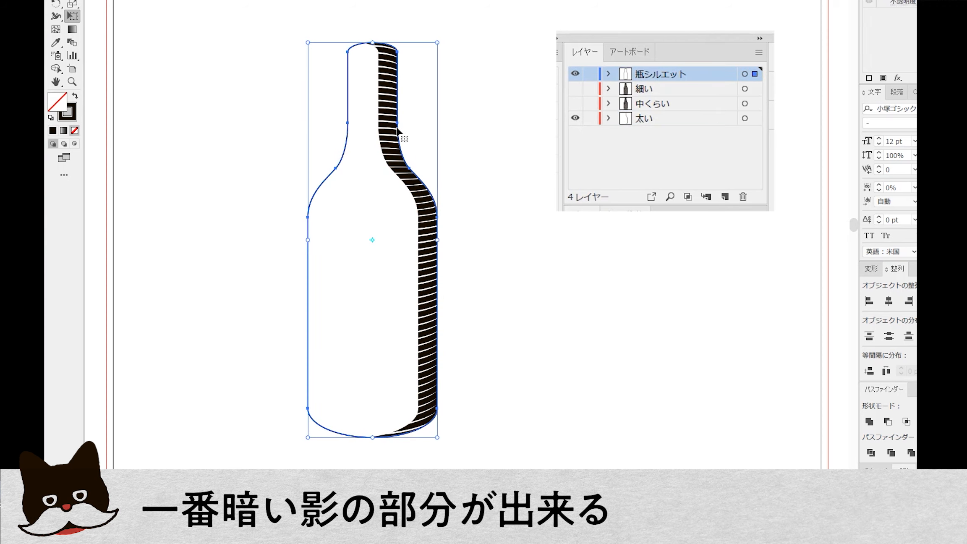
click(651, 103)
click(575, 118)
click(576, 103)
click(575, 75)
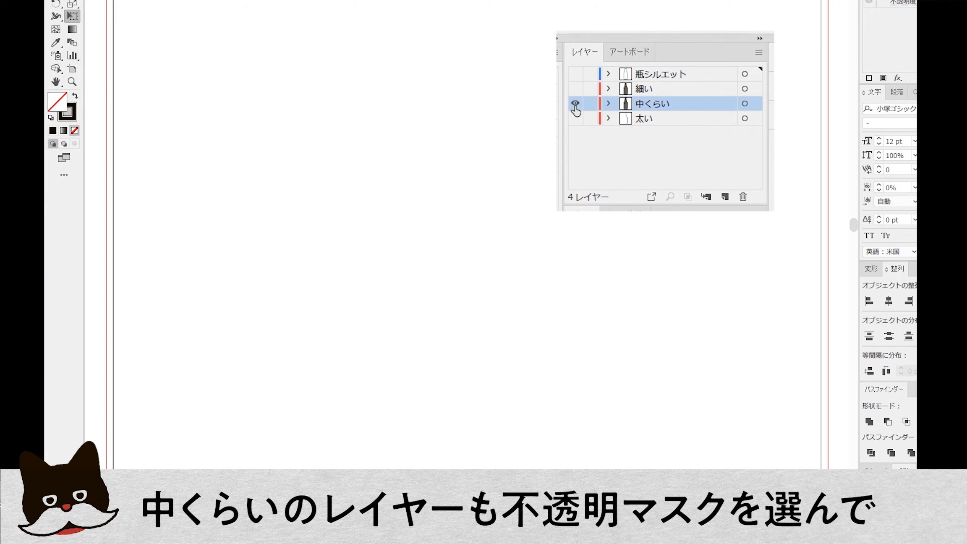
click(687, 103)
click(398, 130)
key(d)
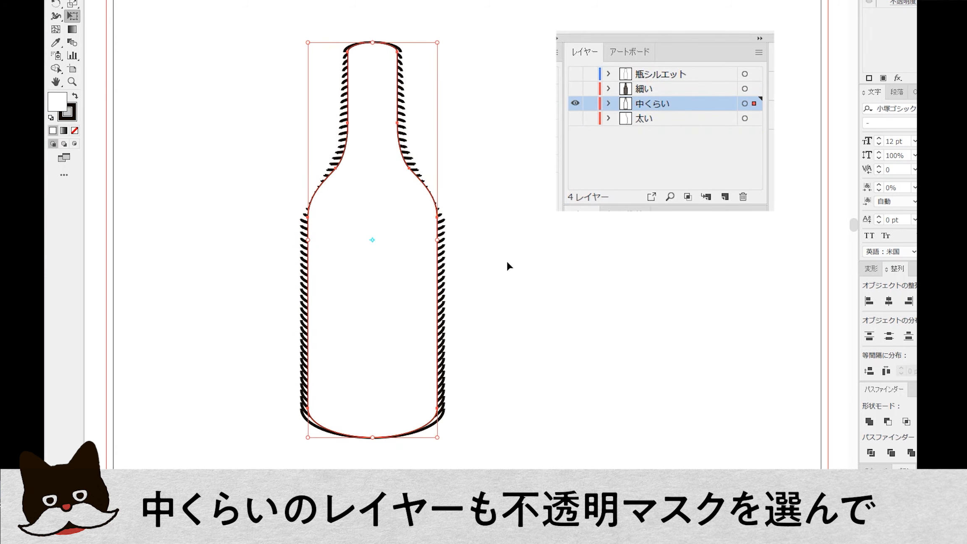
Step: Clip the medium lines to the white silhouette with an opacity mask and show the 太い layer again
drag(373, 1, 460, 472)
key(ctrl+7)
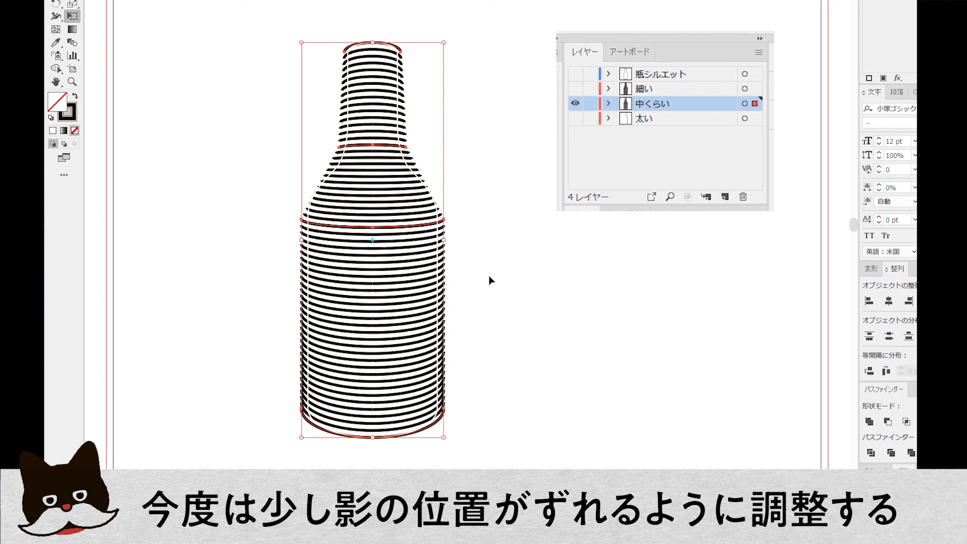
click(575, 119)
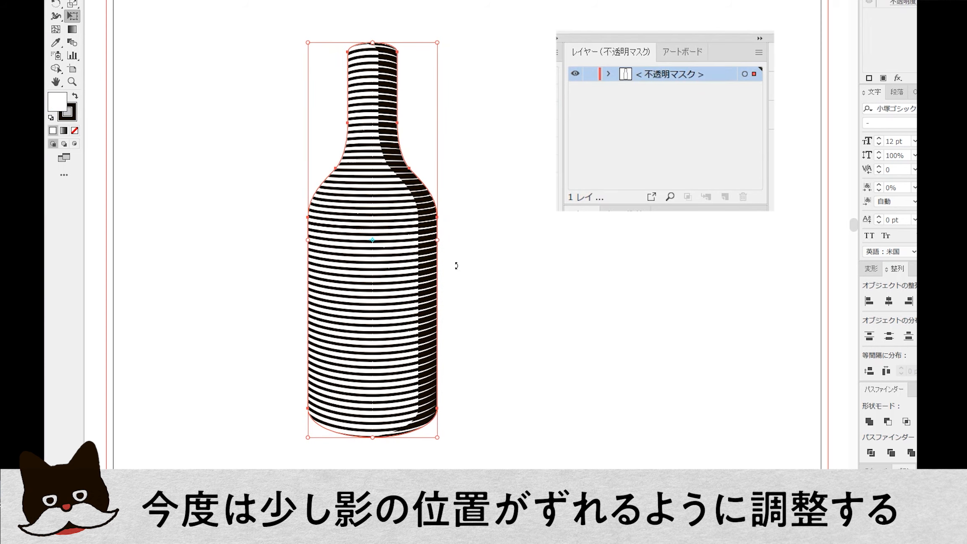
Step: Narrow a black-filled silhouette copy inside the medium layer's mask, leaving lines beside the dark shadow and a thin strip along the left edge
drag(438, 239, 387, 240)
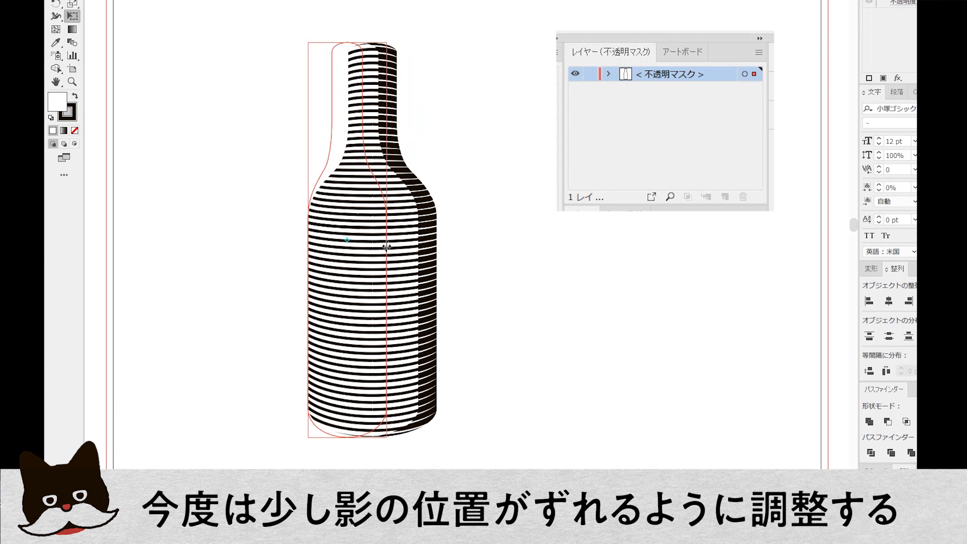
click(74, 96)
click(74, 131)
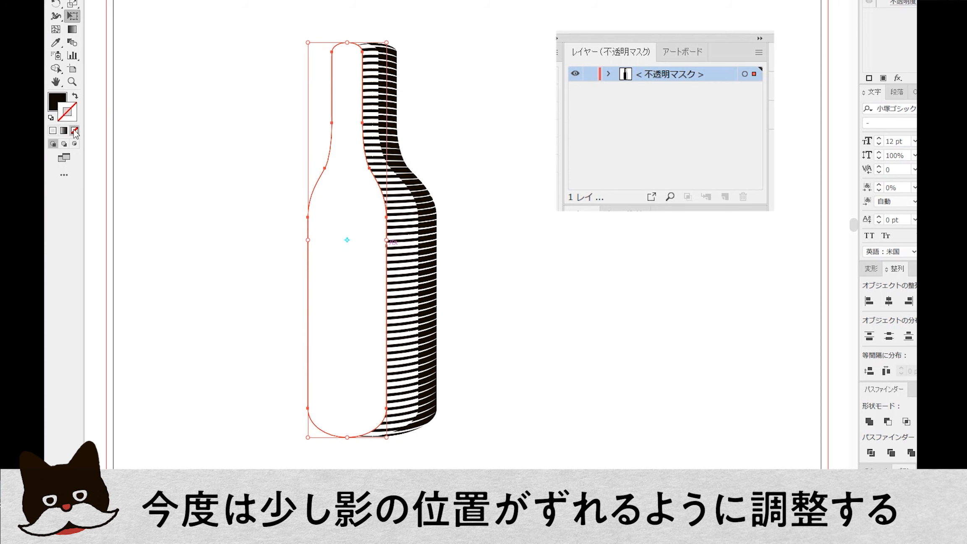
drag(308, 242, 315, 240)
Step: Show the 細い layer and lock the 中くらい and 太い layers
click(576, 89)
click(590, 104)
click(590, 119)
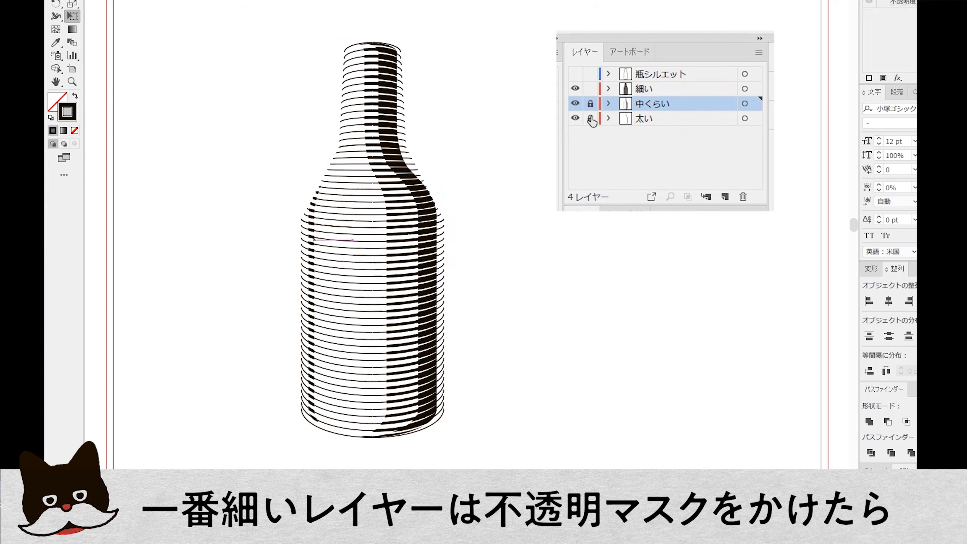
Step: Copy the bottle silhouette in place onto the 細い layer and give the copy a white fill
click(695, 76)
click(575, 75)
click(397, 126)
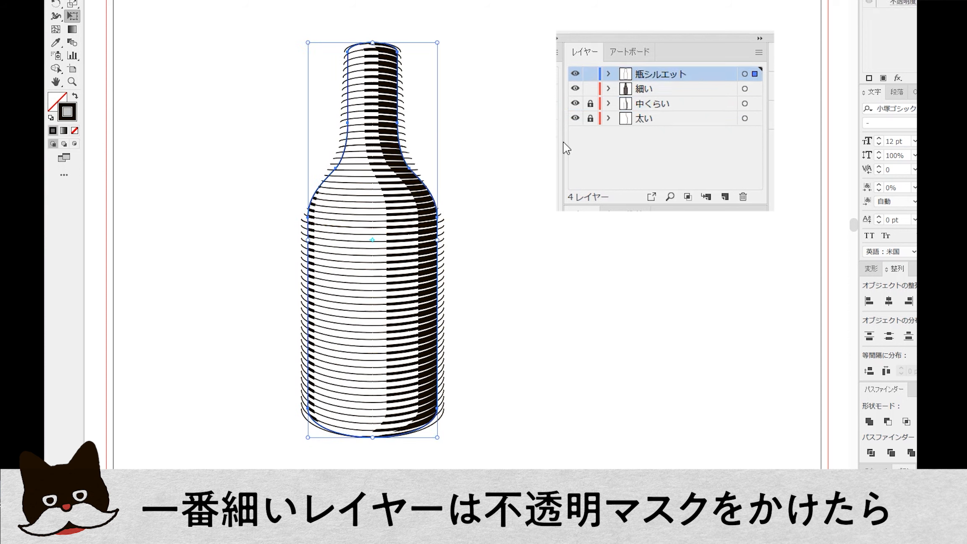
click(594, 89)
click(443, 215)
drag(280, 27, 440, 440)
key(ctrl+f)
key(i)
click(280, 21)
ctrl+click(280, 20)
Step: Hide the 瓶シルエット layer and clip the thin lines to the white silhouette with an opacity mask
drag(280, 20, 472, 443)
click(575, 74)
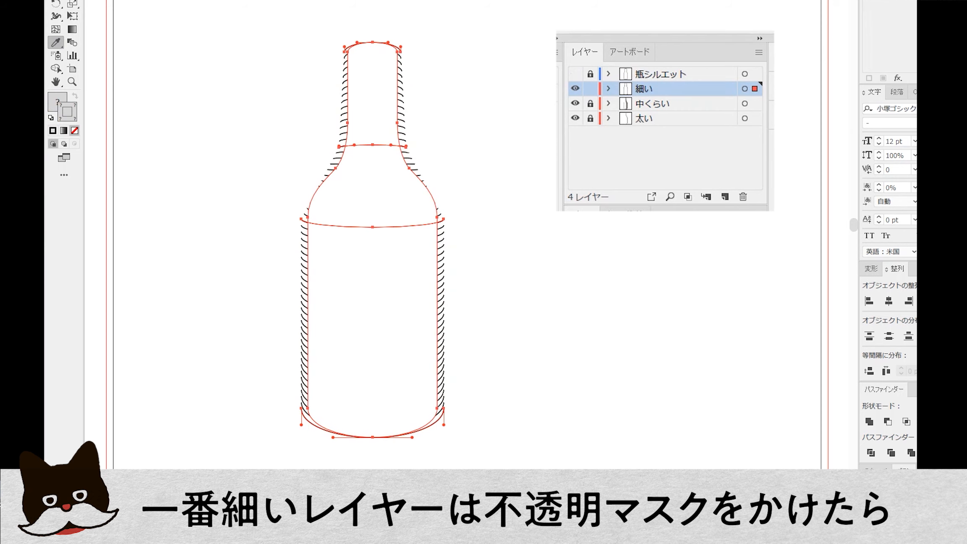
key(ctrl+7)
ctrl+click(603, 301)
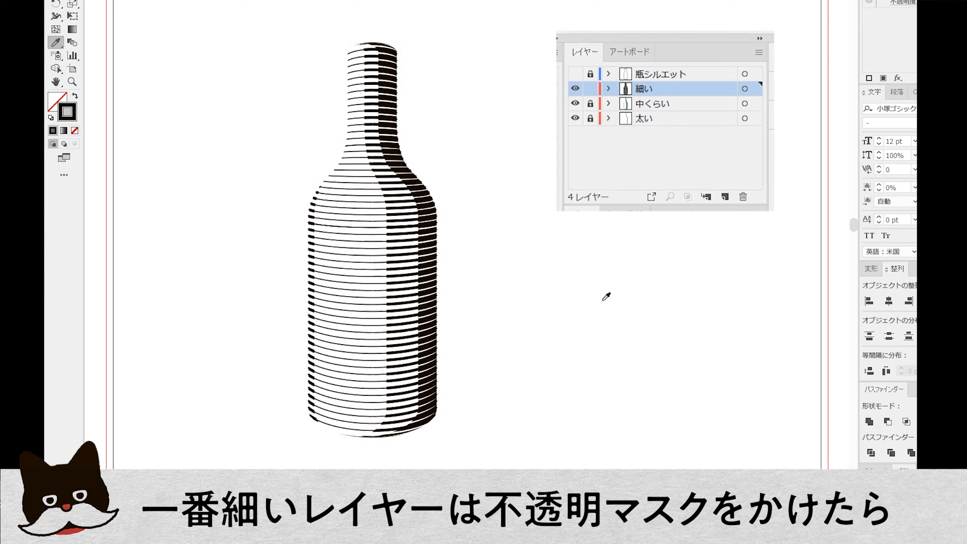
Step: Create black highlight shapes, a circle on the bottle's shoulder and a long rounded bar on the left of the body
key(shift+x)
mouse_move(332, 172)
mouse_down()
mouse_move(367, 208)
mouse_move(341, 398)
mouse_up()
click(342, 255)
key(ctrl+x)
key(ctrl+f)
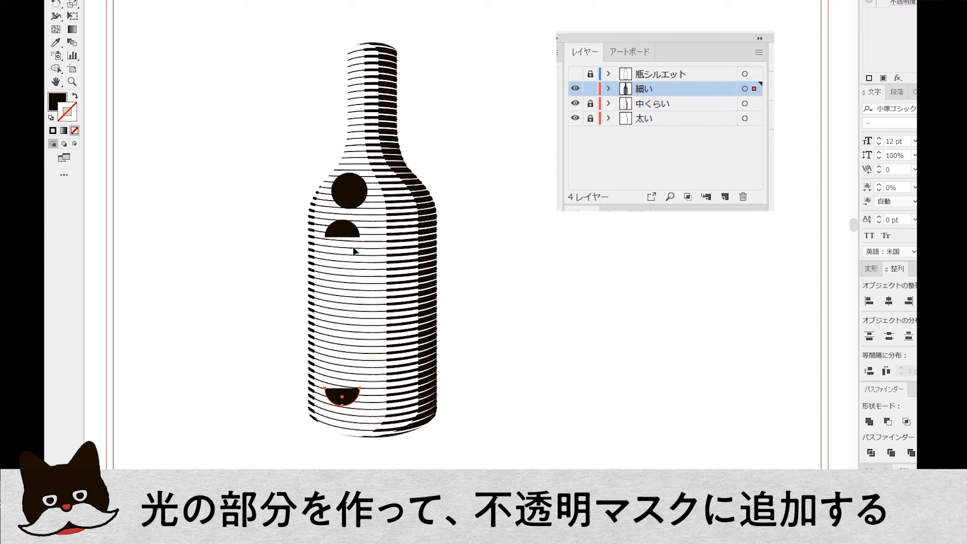
shift+click(357, 236)
key(ctrl+j)
Step: Shear the round shoulder highlight into a slanted ellipse and shift it slightly up and left
drag(72, 3, 107, 19)
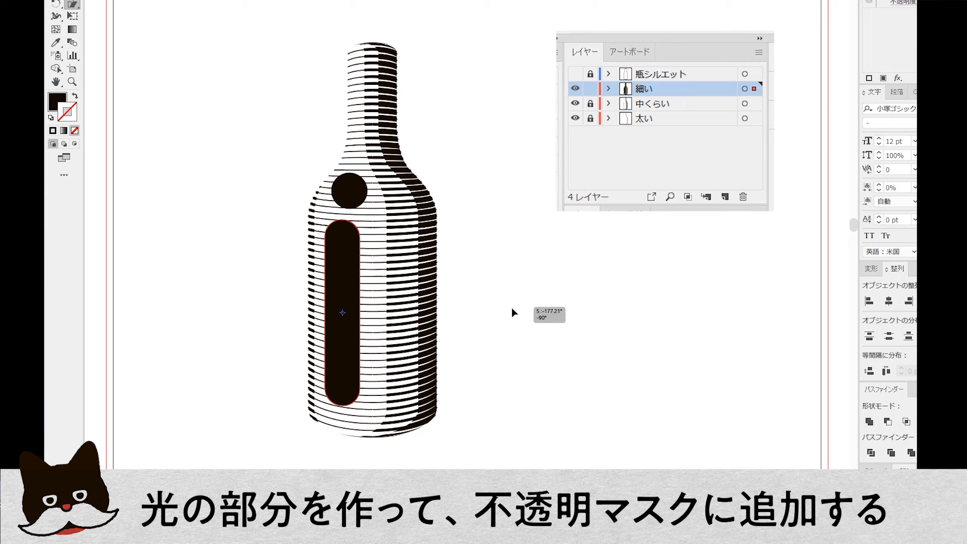
drag(510, 313, 510, 313)
ctrl+click(361, 200)
drag(296, 101, 308, 101)
drag(358, 199, 354, 196)
Step: Move both highlight shapes in place into the 細い layer's opacity mask so they cut out the thin lines
shift+click(356, 227)
key(ctrl+x)
click(389, 63)
click(909, 500)
key(ctrl+f)
click(765, 430)
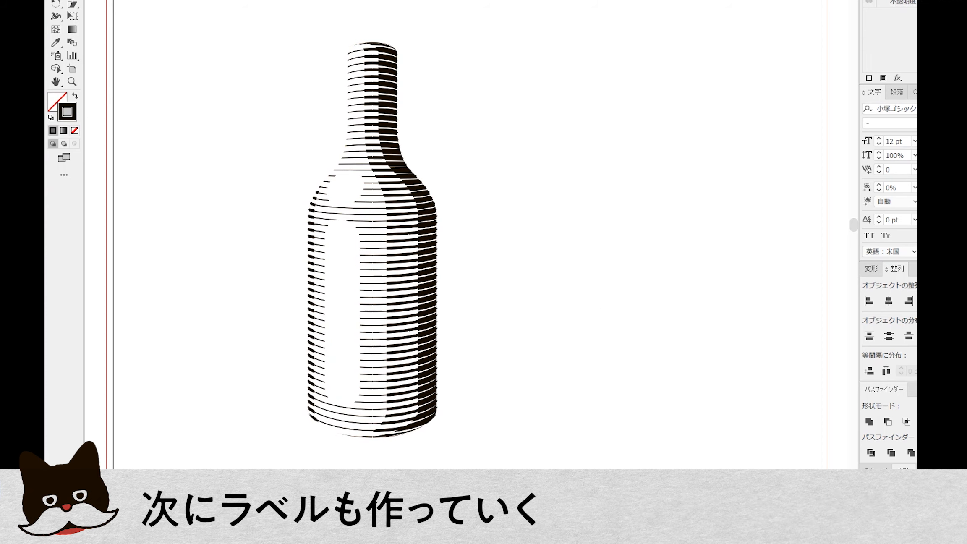
Step: Copy the thin-line blend of the bottle's body, paste it in place on the label layer and expand it
click(402, 64)
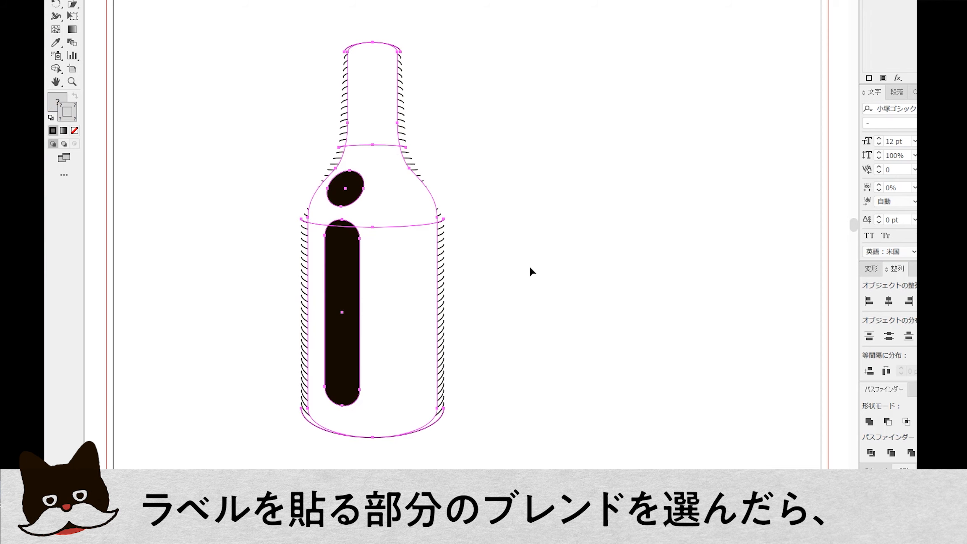
click(425, 228)
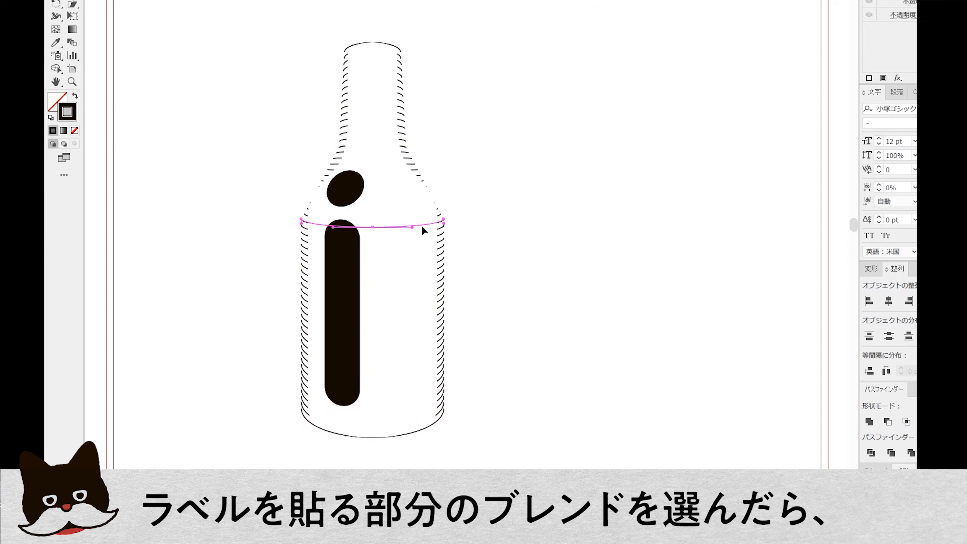
click(425, 430)
key(ctrl+a)
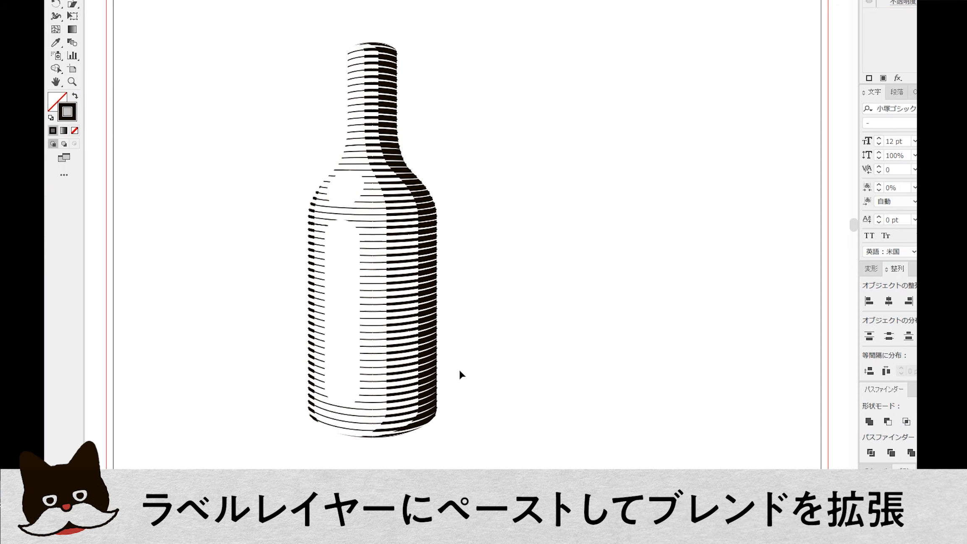
key(ctrl+f)
click(178, 0)
mouse_move(301, 173)
click(397, 217)
Step: Delete the expanded paths except the label's top and bottom edges, and join those two into a black-filled shape
drag(449, 233, 441, 334)
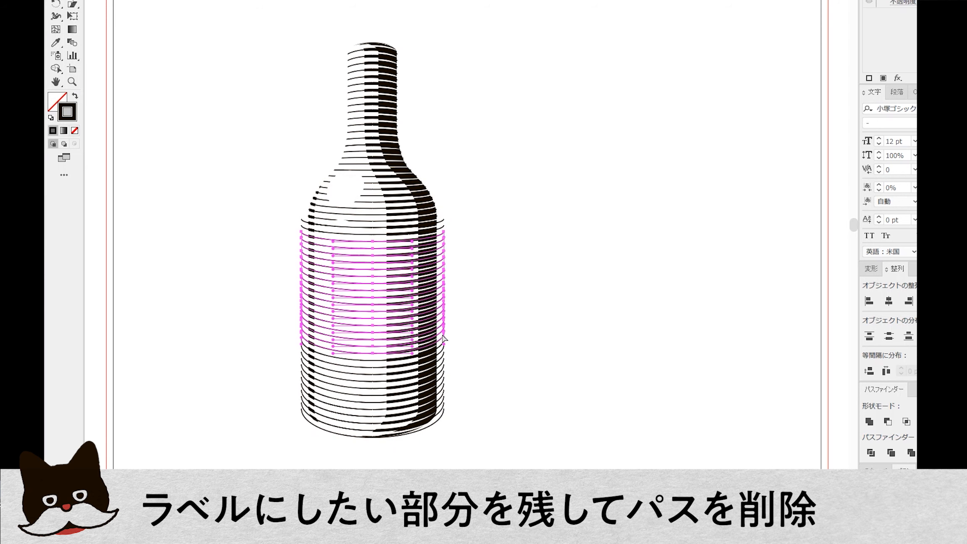
key(Delete)
click(443, 220)
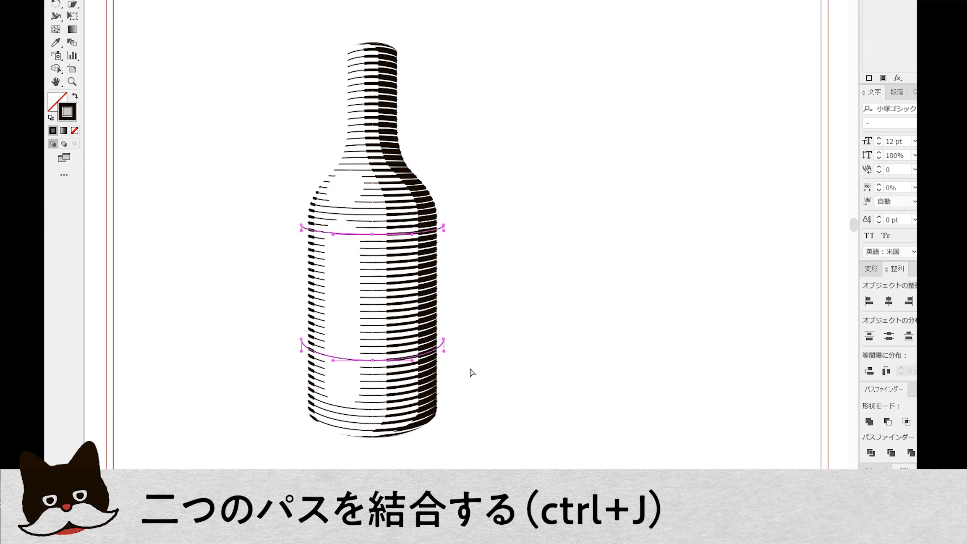
click(75, 98)
key(ctrl+shift+a)
Step: Draw a rectangle over the middle of the black band and intersect the two shapes to cut the label's width
click(56, 0)
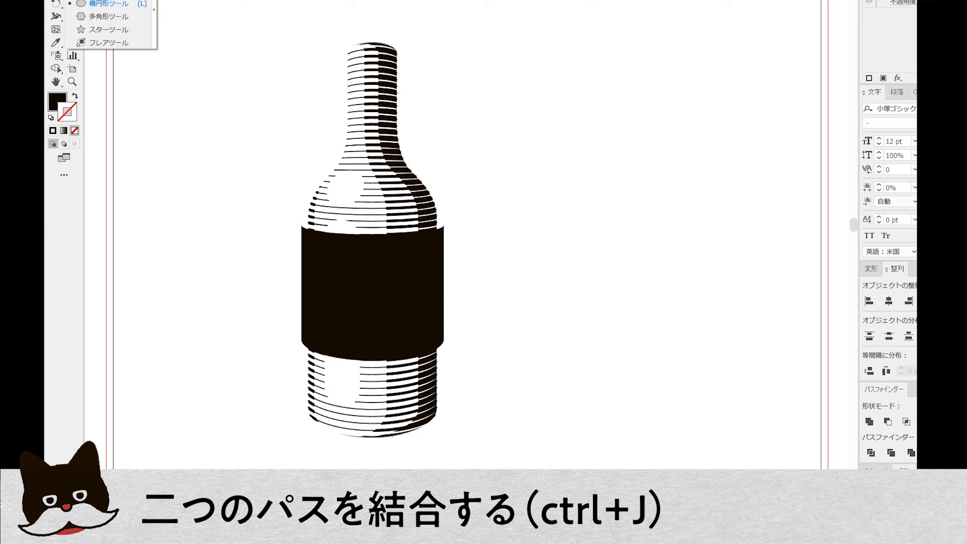
click(110, 0)
drag(320, 219, 425, 379)
shift+click(444, 231)
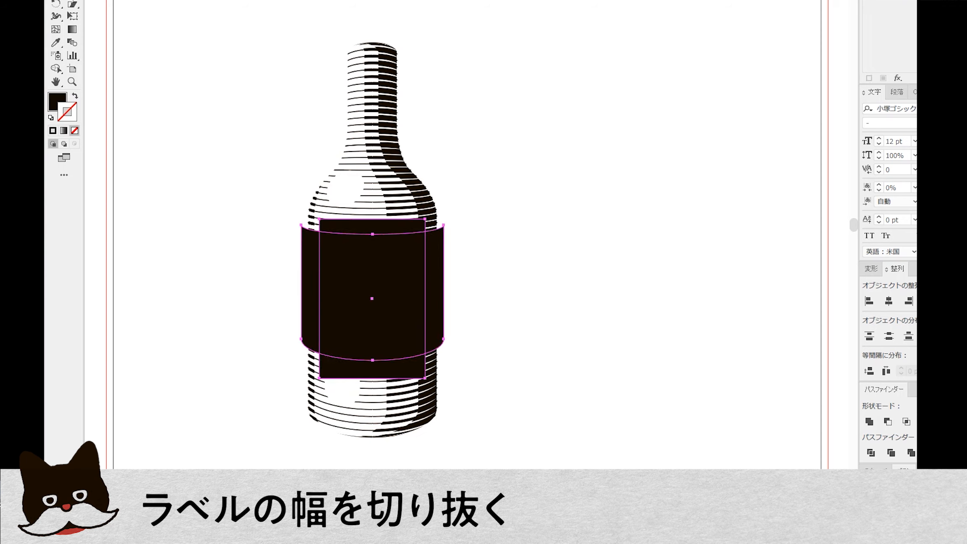
click(906, 421)
click(518, 323)
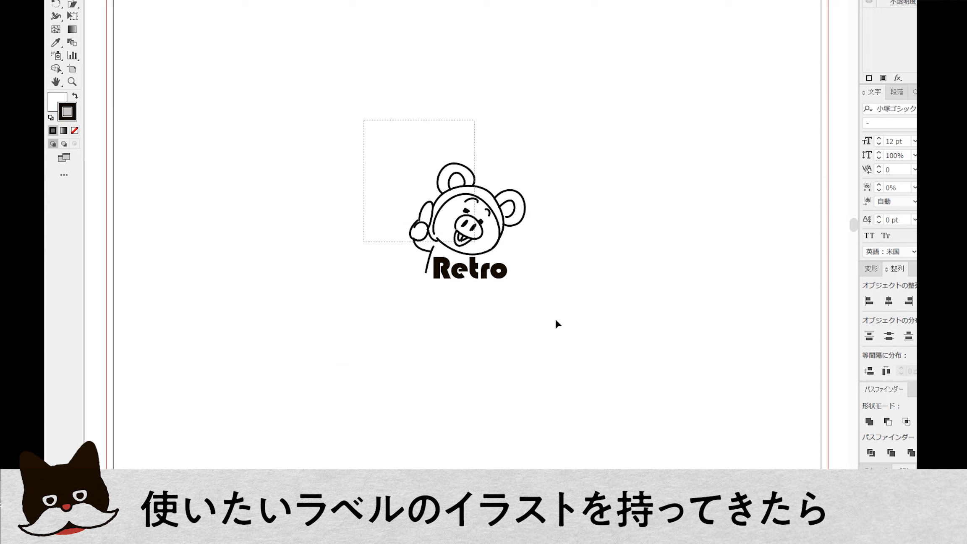
Step: Copy the character illustration with the Retro text and place it over the black label
click(455, 205)
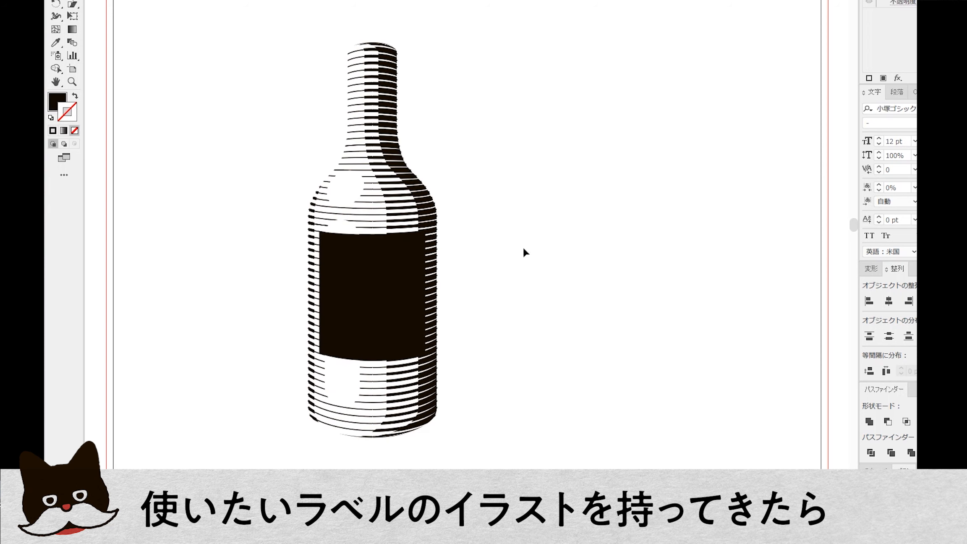
key(ctrl+v)
drag(493, 271, 400, 347)
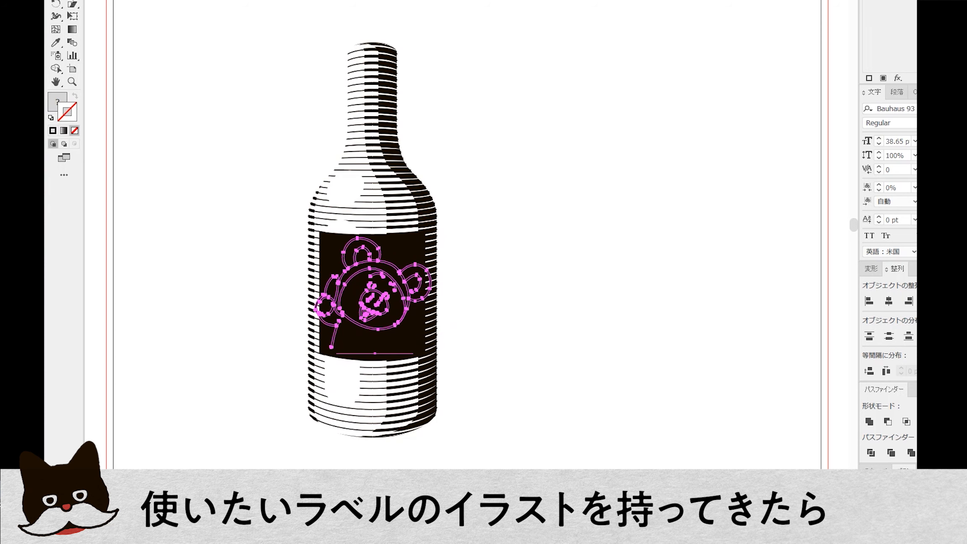
Step: Turn the label illustration and Retro text white and scale them down to fit inside the label
click(147, 1)
mouse_move(207, 66)
click(371, 141)
drag(72, 5, 117, 7)
drag(159, 55, 212, 91)
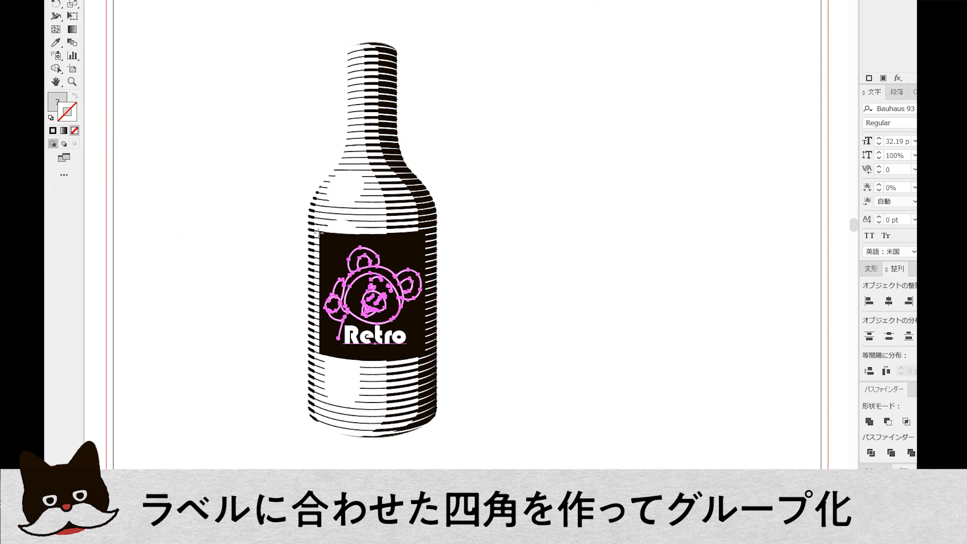
Step: Draw a pale yellow rectangle matching the label's size and place it behind the illustration
drag(318, 231, 425, 352)
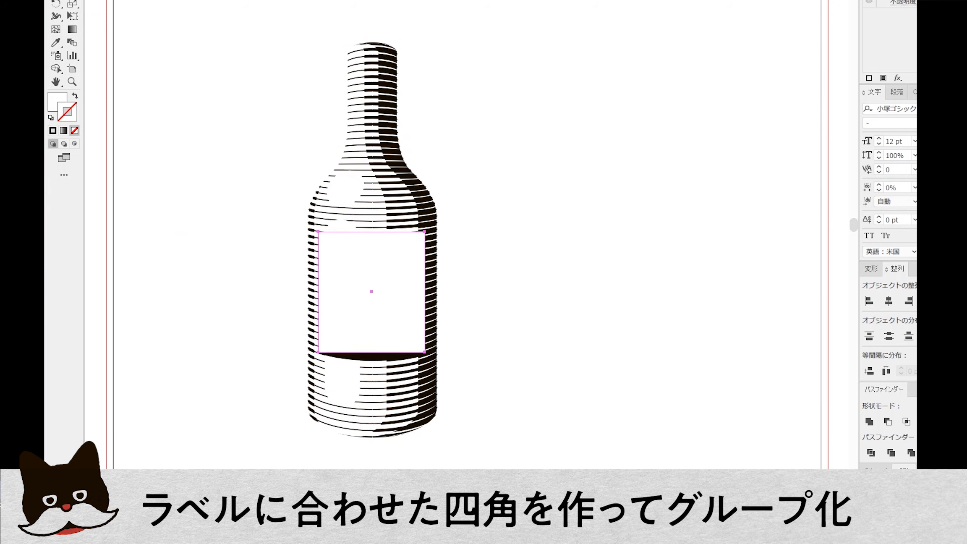
key(x)
key(ctrl+x)
click(344, 290)
key(ctrl+b)
shift+click(345, 290)
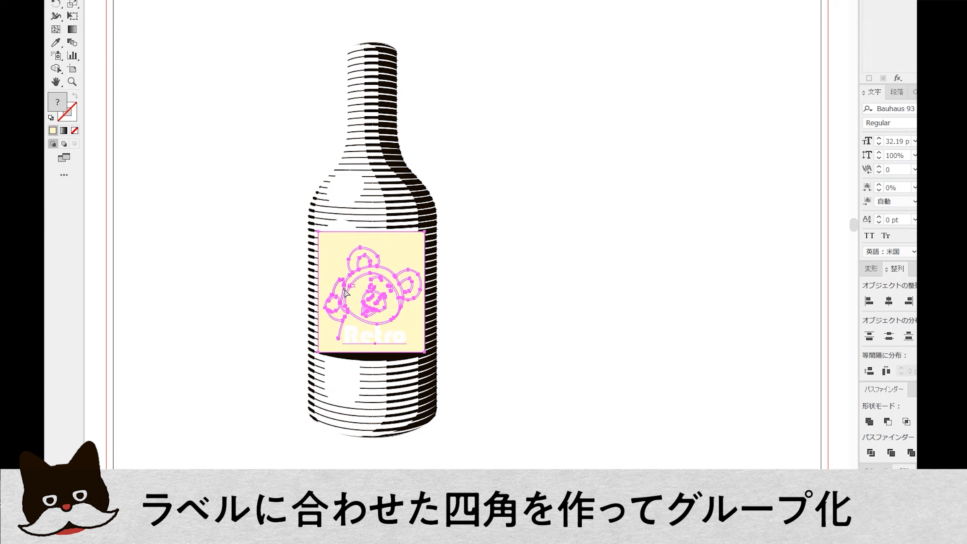
Step: Change the label-sized rectangle from a yellow fill to a yellow outline without fill
click(443, 243)
click(416, 248)
click(75, 96)
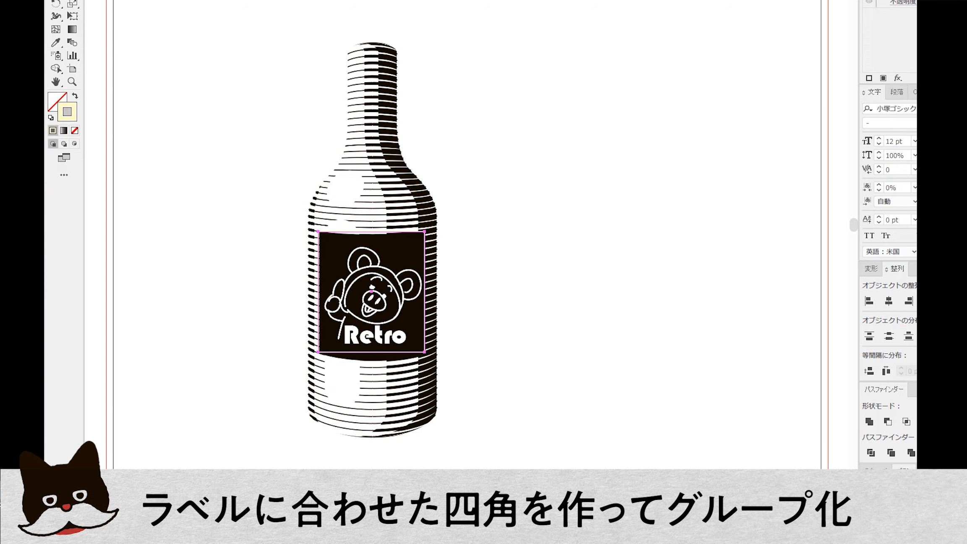
Step: Warp the rectangle and label illustration together with a horizontal アーチ style and a -13% bend
shift+click(413, 275)
click(300, 0)
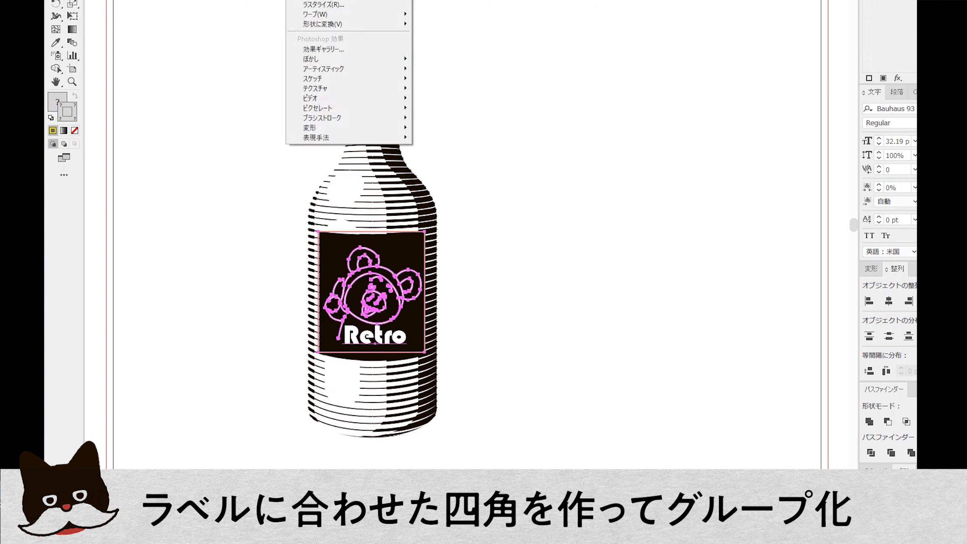
mouse_move(330, 14)
click(456, 20)
click(700, 10)
click(705, 78)
click(770, 41)
key(Down)
key(Down)
key(Down)
key(Down)
key(Down)
key(Down)
key(Down)
key(Down)
key(Down)
key(Down)
key(Down)
key(Down)
key(Down)
key(Down)
key(Down)
key(Down)
key(Down)
key(Down)
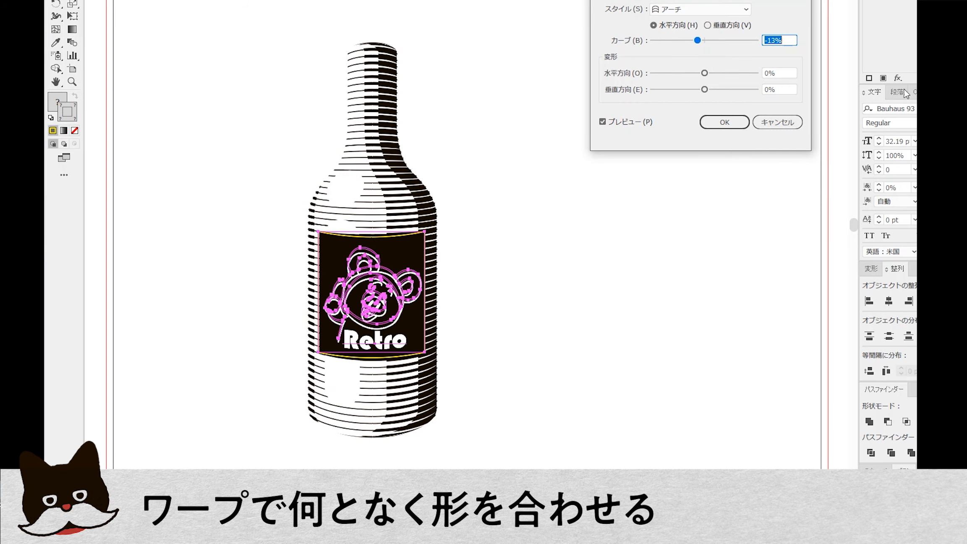
click(724, 122)
click(395, 235)
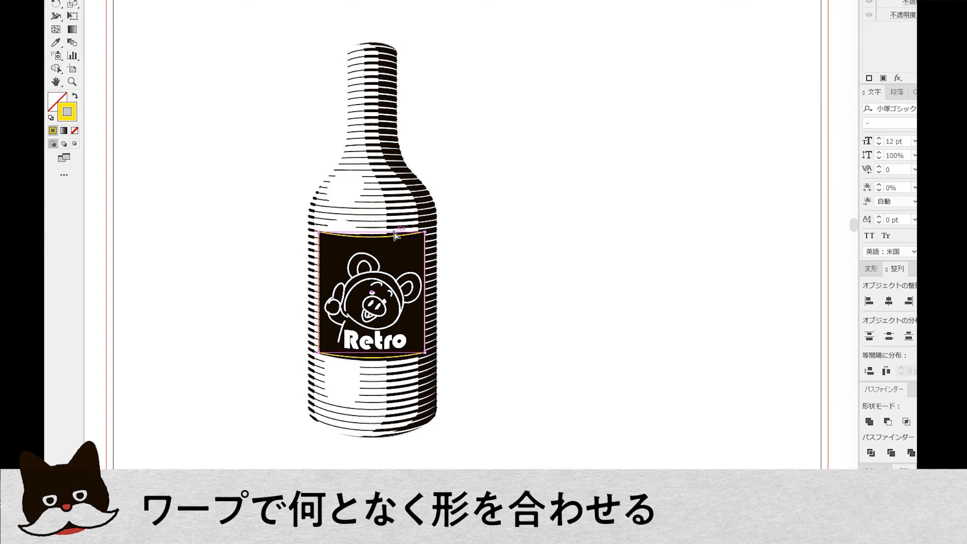
Step: Remove the yellow outline from the label-sized rectangle and deselect the artwork
click(74, 131)
click(551, 273)
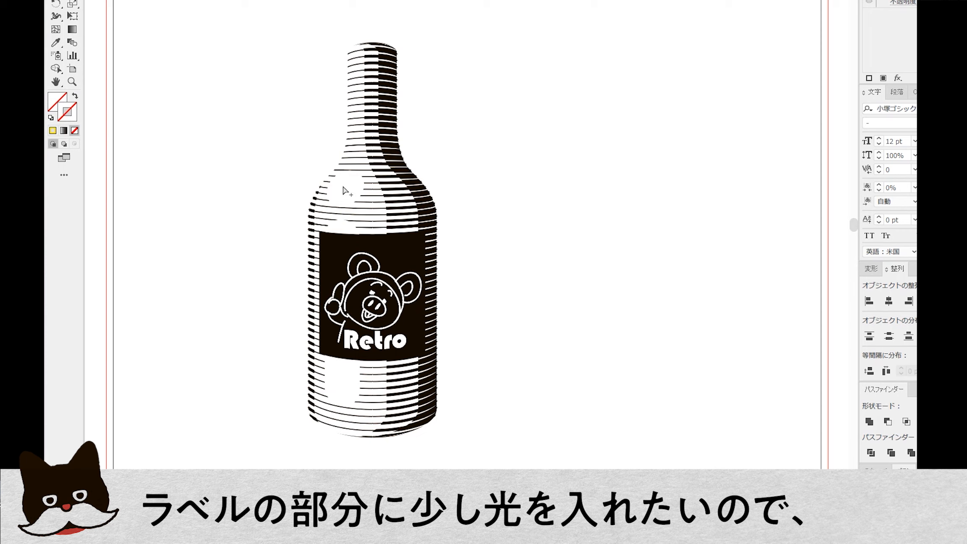
Step: Copy the bottle body's line blend, paste it in front of the label, and invert its colors to white
click(411, 421)
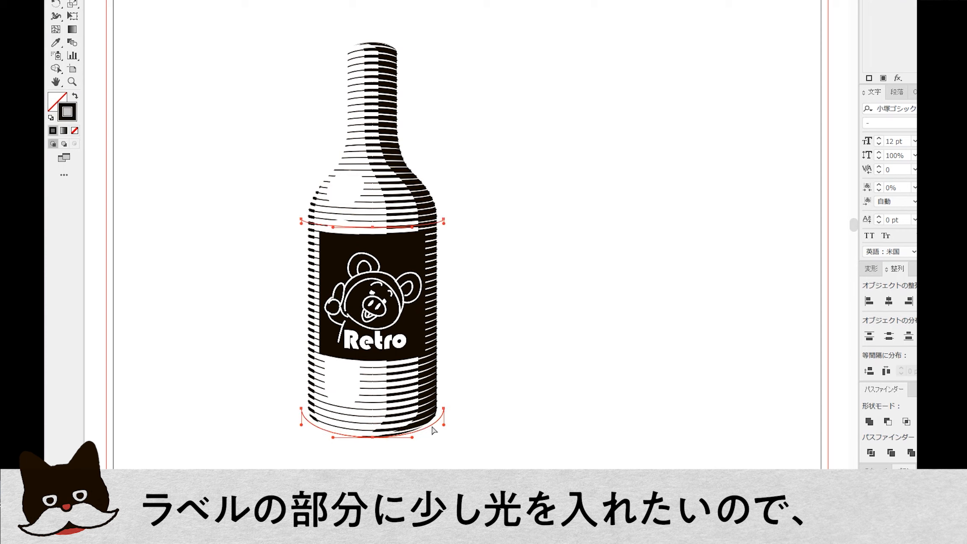
key(ctrl+shift+a)
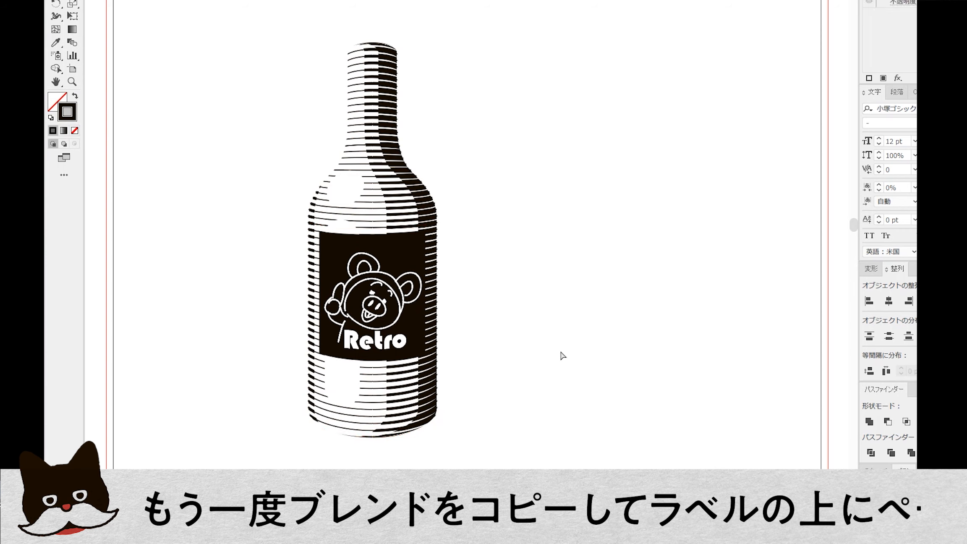
key(ctrl+f)
click(143, 1)
mouse_move(170, 67)
click(380, 142)
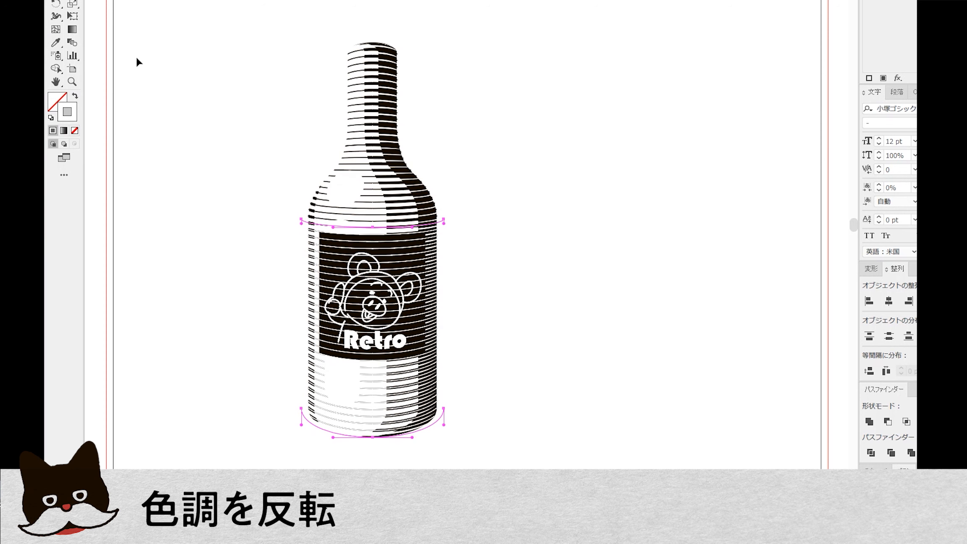
Step: Draw a white-filled four-sided shape over the left part of the label, narrowing toward the bottom
click(323, 235)
click(323, 349)
click(339, 354)
click(370, 237)
click(323, 236)
click(74, 96)
Step: Use the white shape as an opacity mask on the white line blend and reduce the lines' stroke weight
key(v)
shift+click(401, 226)
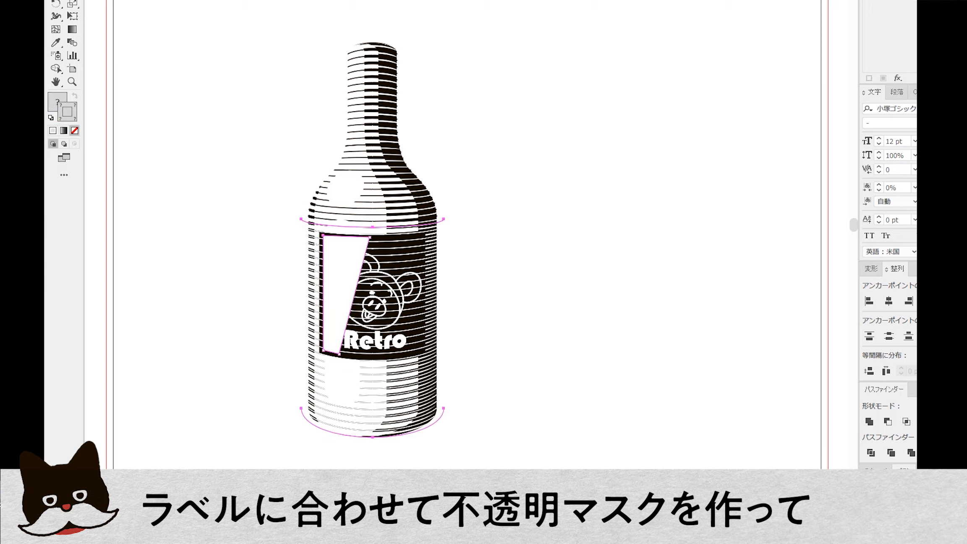
click(514, 342)
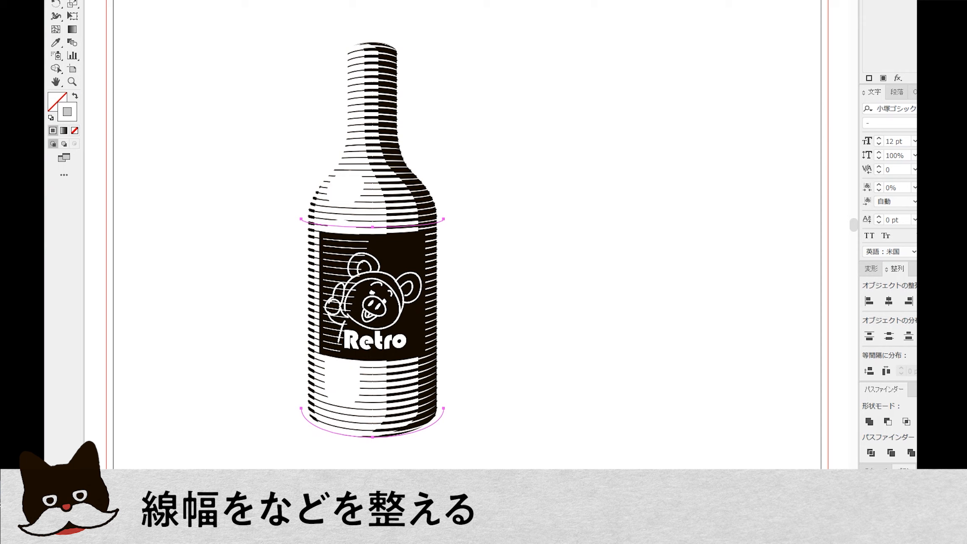
key(Return)
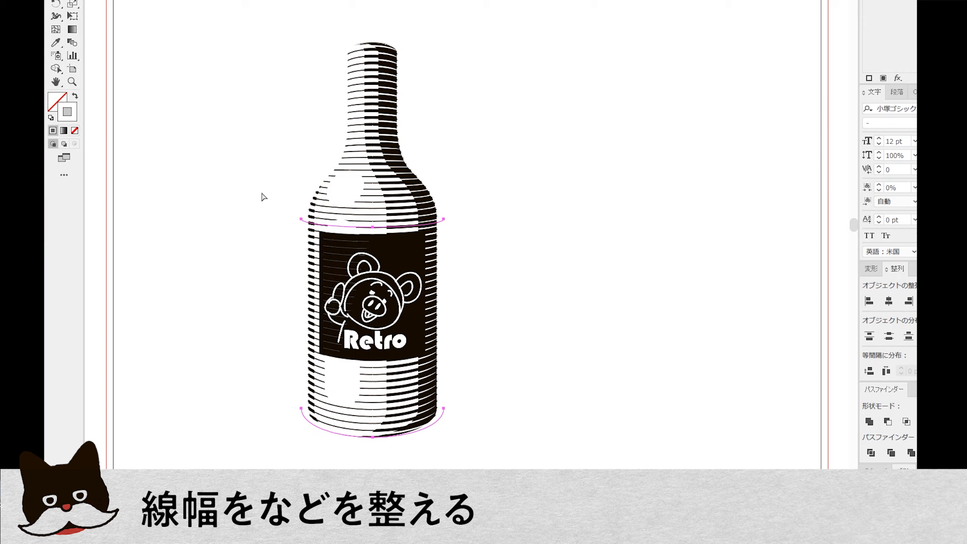
Step: Outline the bottle with a thick black stroke, leaving gaps at the left base of the neck and the lower-right corner
click(149, 99)
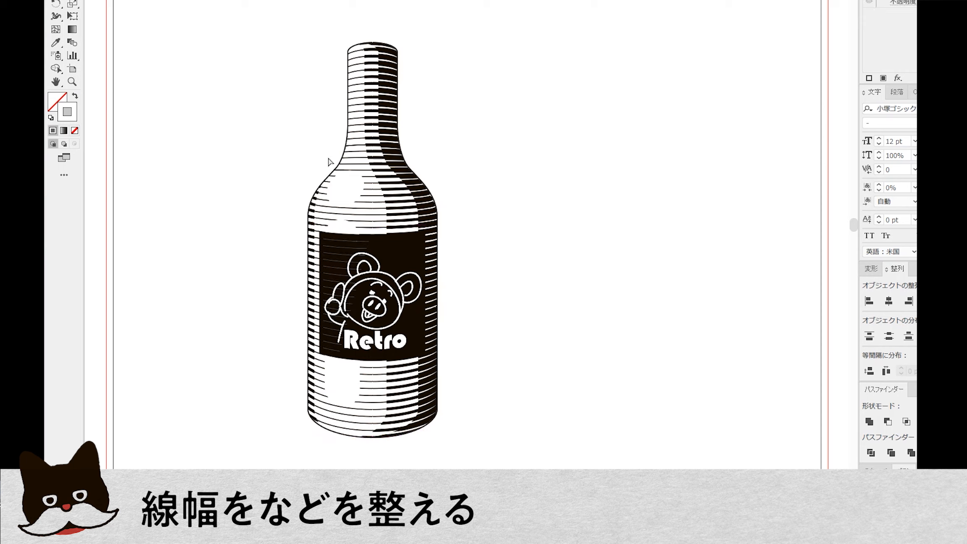
click(342, 166)
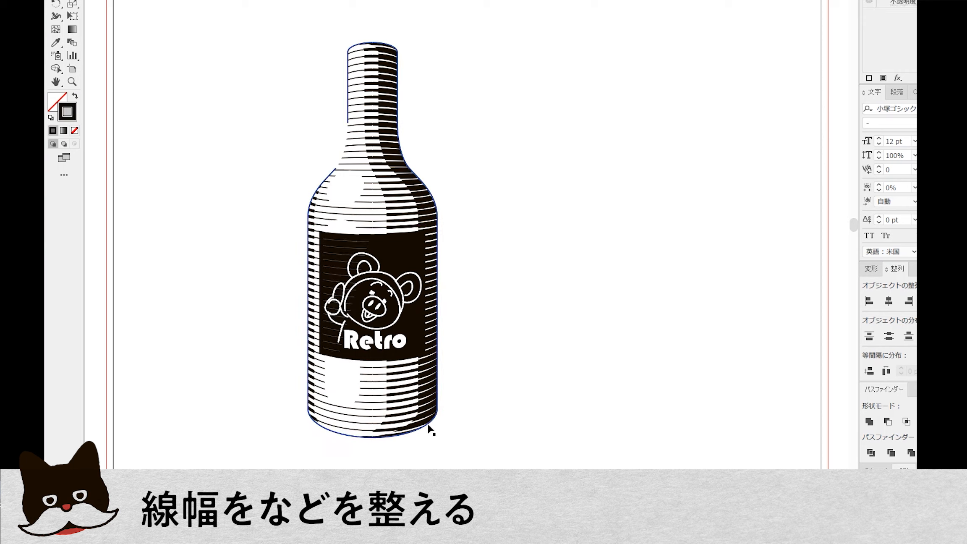
click(438, 403)
shift+click(318, 190)
click(732, 263)
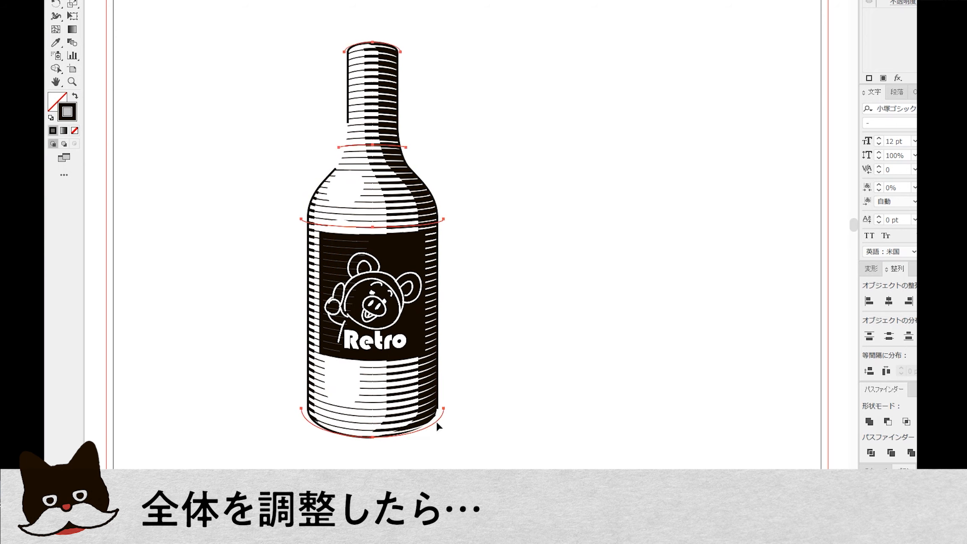
Step: Select the bottle-shaped path in the body shading's mask and start scaling it
click(420, 415)
key(s)
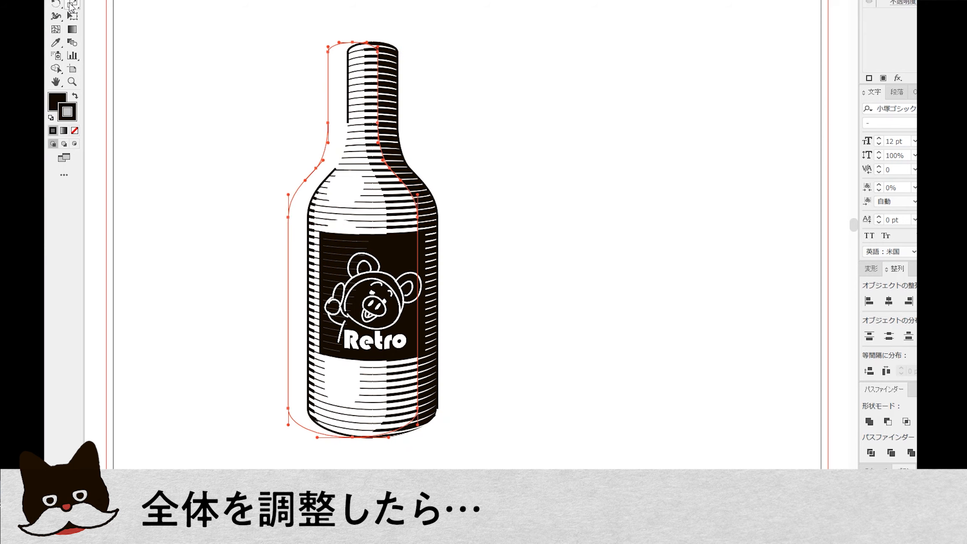